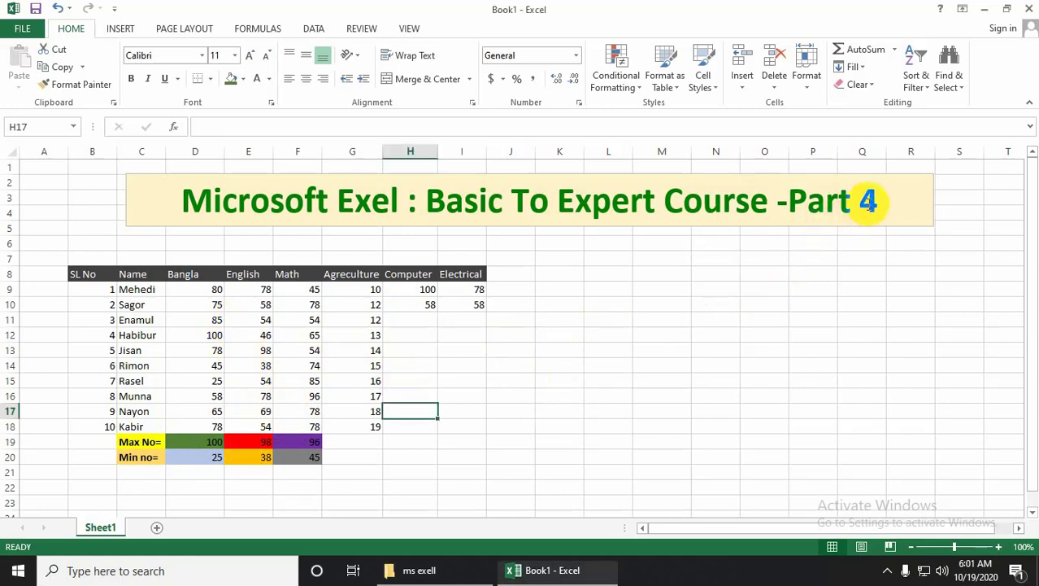
# - Edit the title banner to read 'Microsoft Exel : Basic To Expert Course -Part 5'
pyautogui.click(866, 203)
pyautogui.write('5')
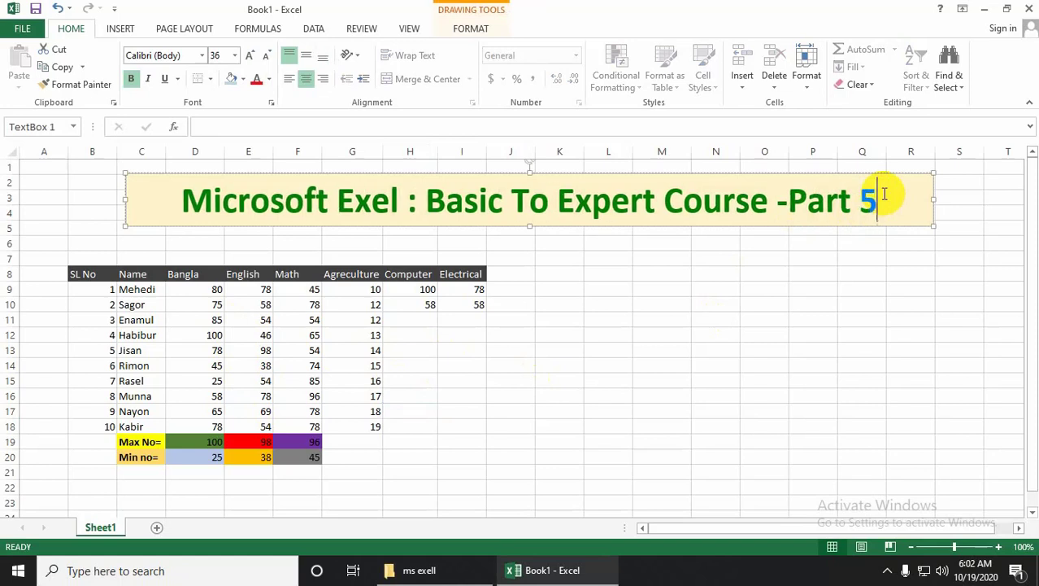
pyautogui.click(419, 334)
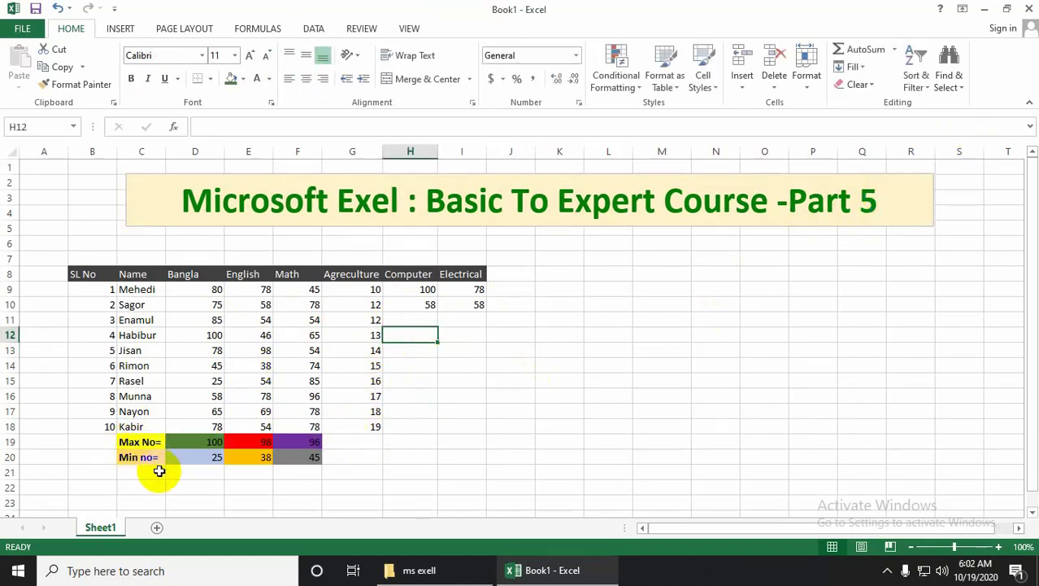
# - Delete the Max No and Min no labels and values from B19:F20
pyautogui.moveTo(340, 456)
pyautogui.mouseDown()
pyautogui.moveTo(245, 442)
pyautogui.moveTo(125, 445)
pyautogui.mouseUp()
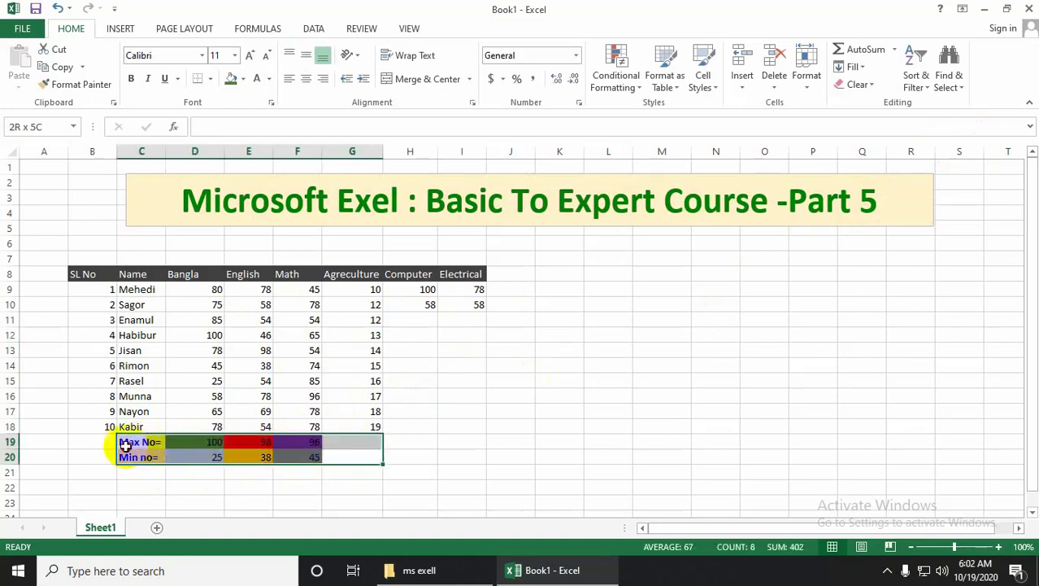
pyautogui.click(455, 460)
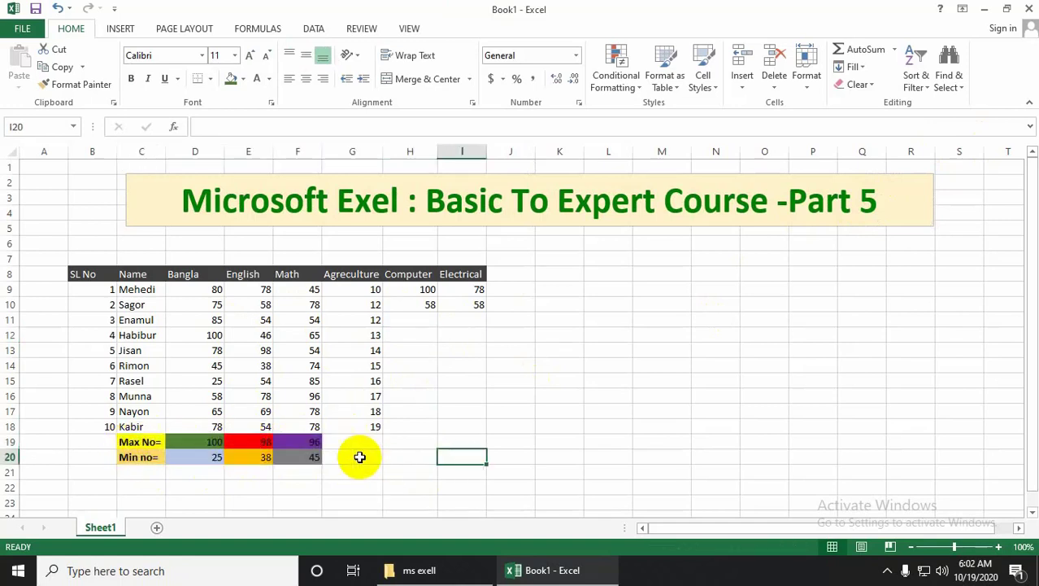
pyautogui.press('Left')
pyautogui.press('Left')
pyautogui.press('Left')
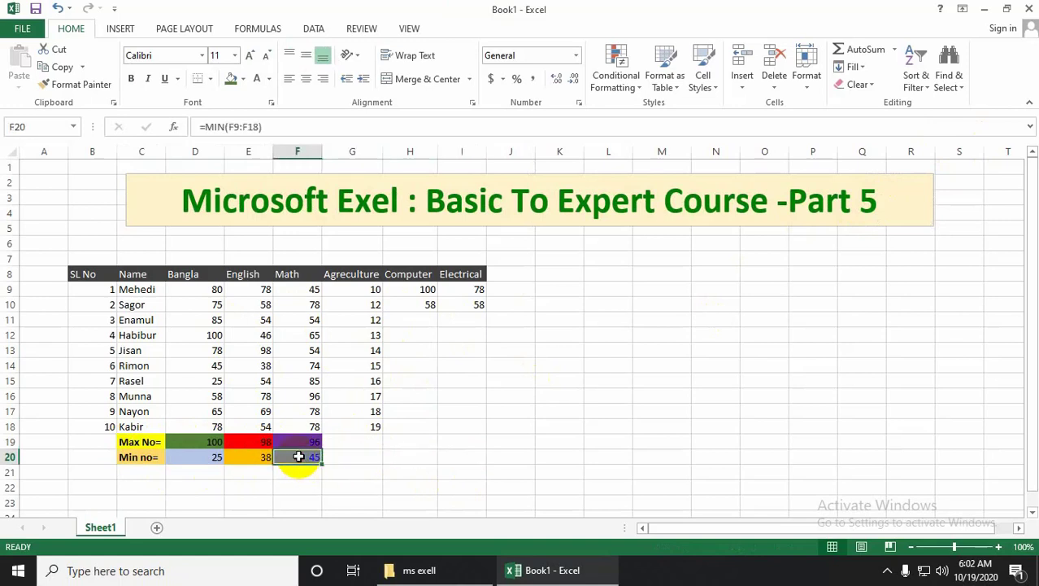
pyautogui.press('Right')
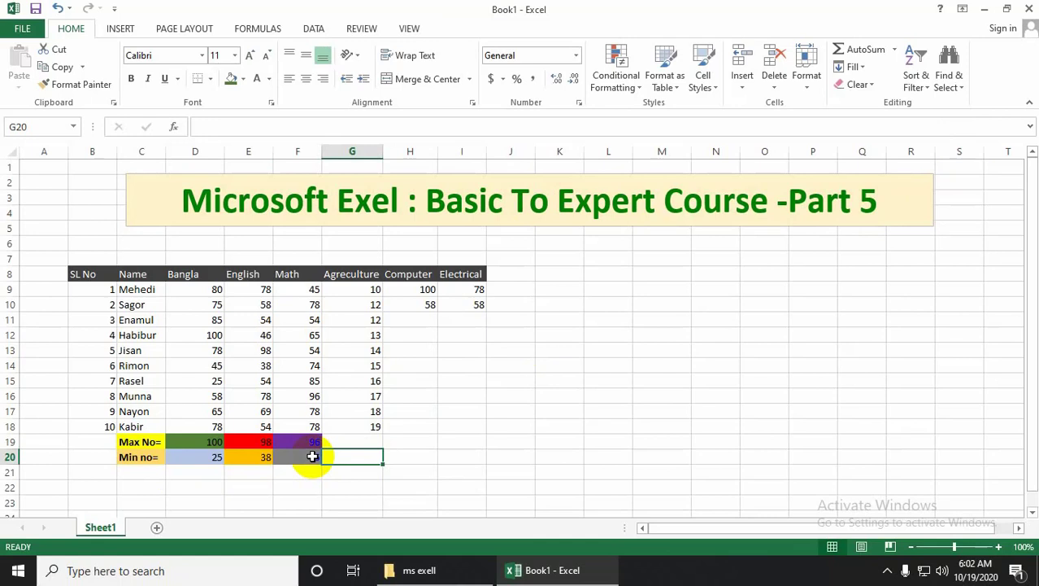
pyautogui.click(309, 457)
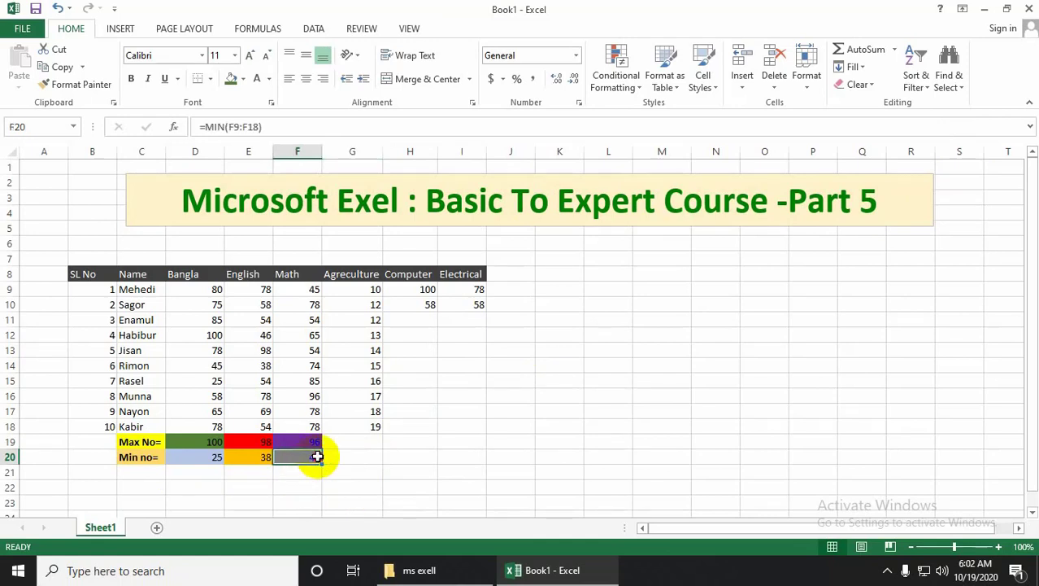
pyautogui.moveTo(317, 457); pyautogui.dragTo(115, 447)
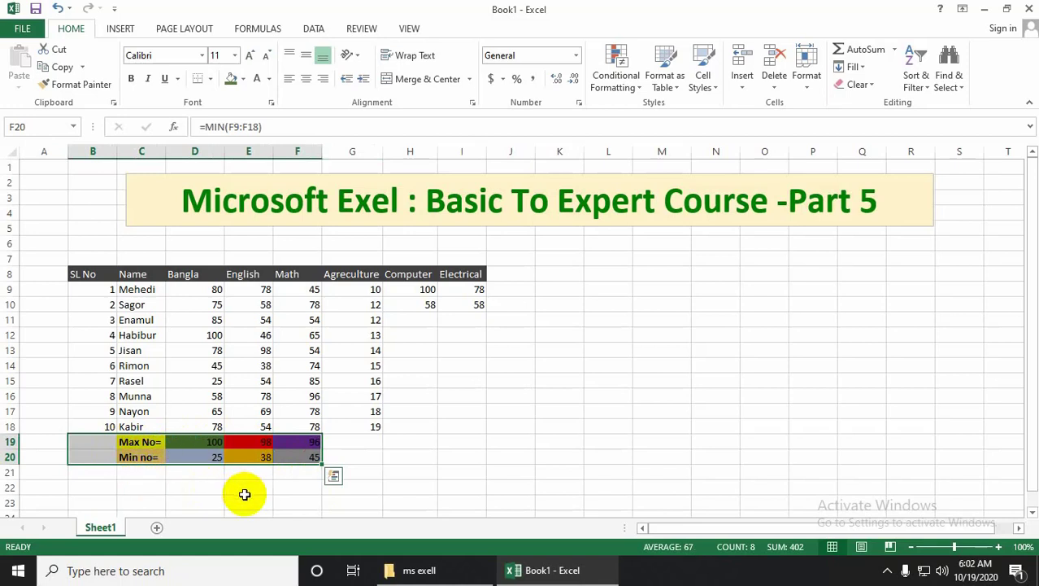
pyautogui.press('Delete')
pyautogui.click(454, 444)
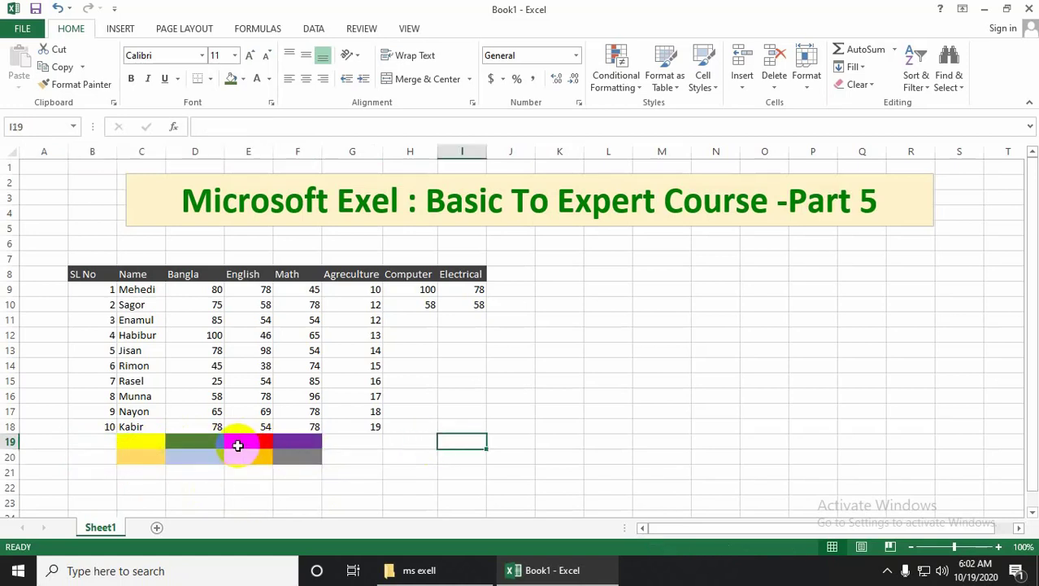
# - Set cells C19:F20 to No Fill to remove their colours
pyautogui.moveTo(129, 440); pyautogui.dragTo(316, 458)
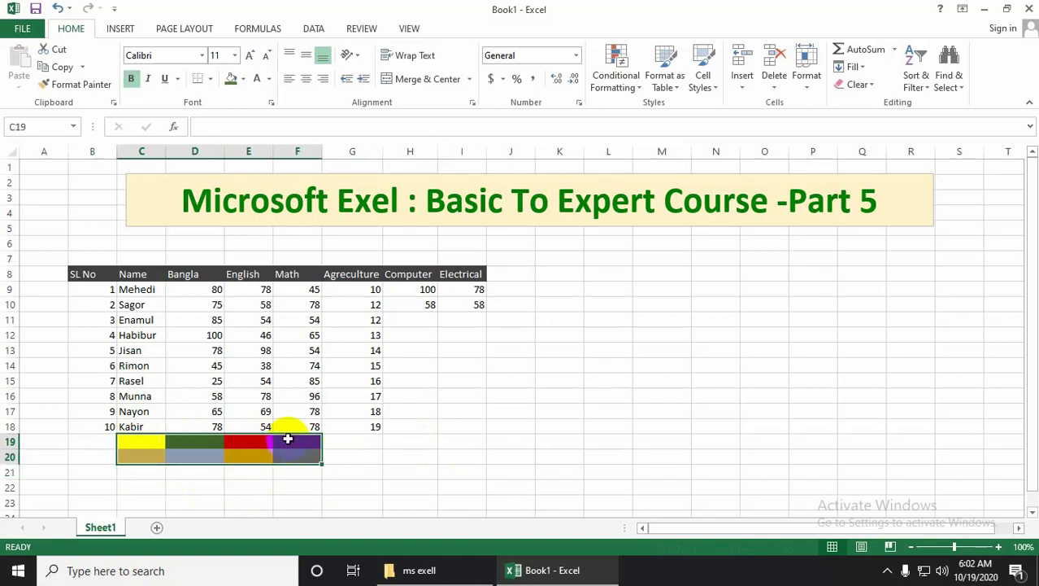
pyautogui.click(242, 79)
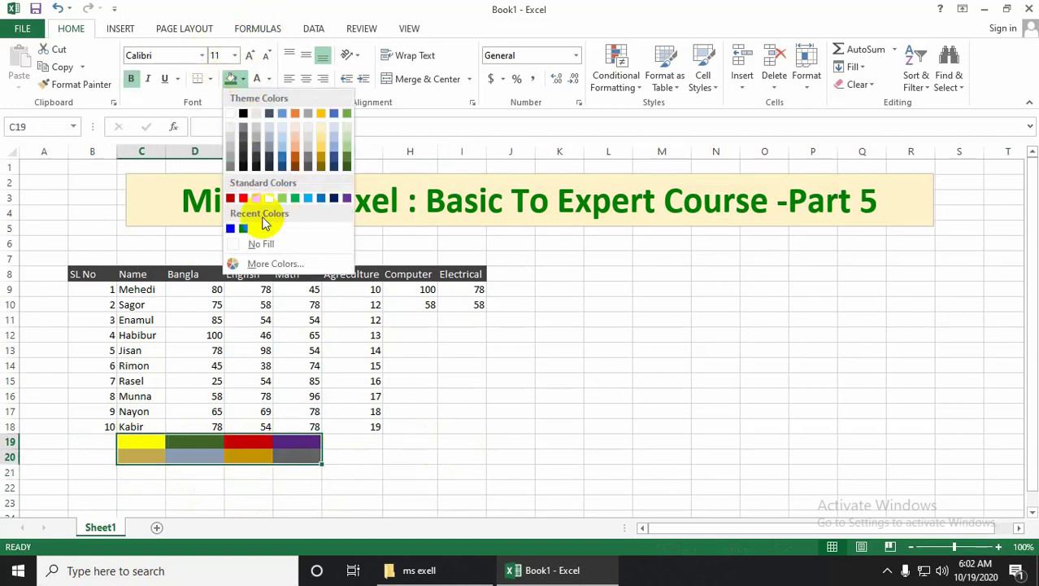
pyautogui.click(273, 262)
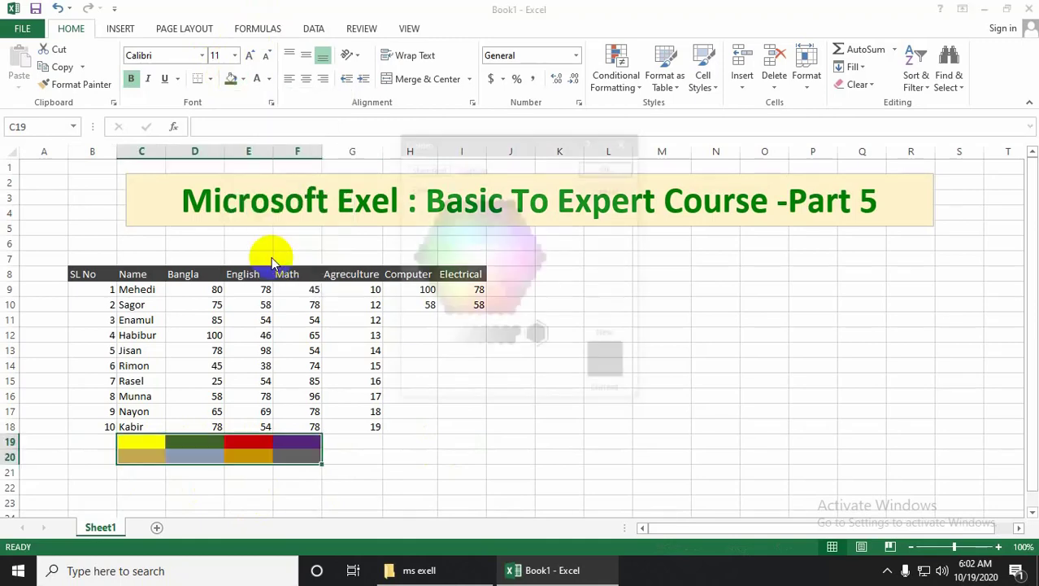
pyautogui.click(629, 141)
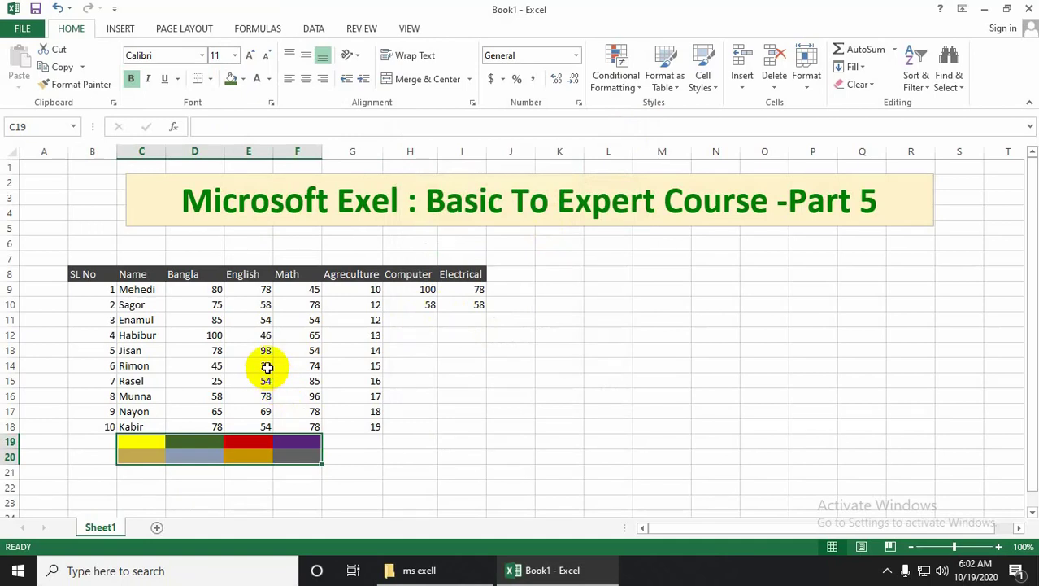
pyautogui.click(244, 83)
pyautogui.click(262, 247)
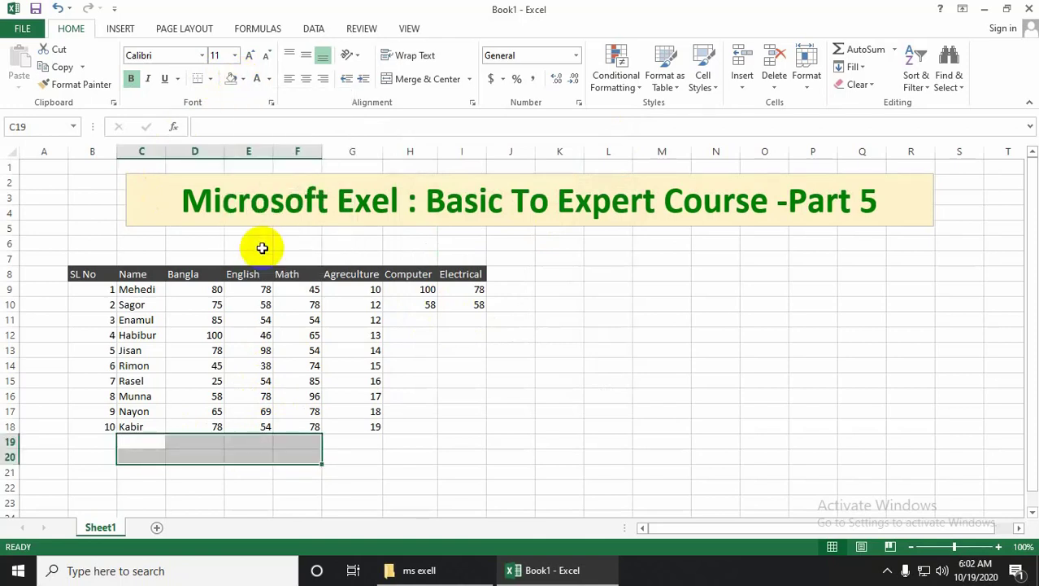
pyautogui.click(355, 442)
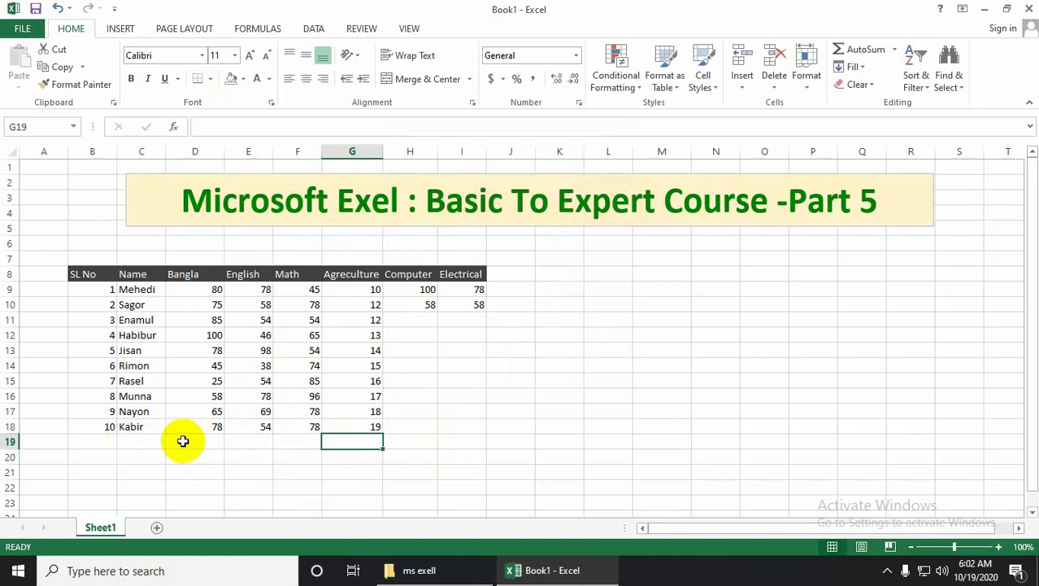
pyautogui.click(252, 289)
pyautogui.click(257, 425)
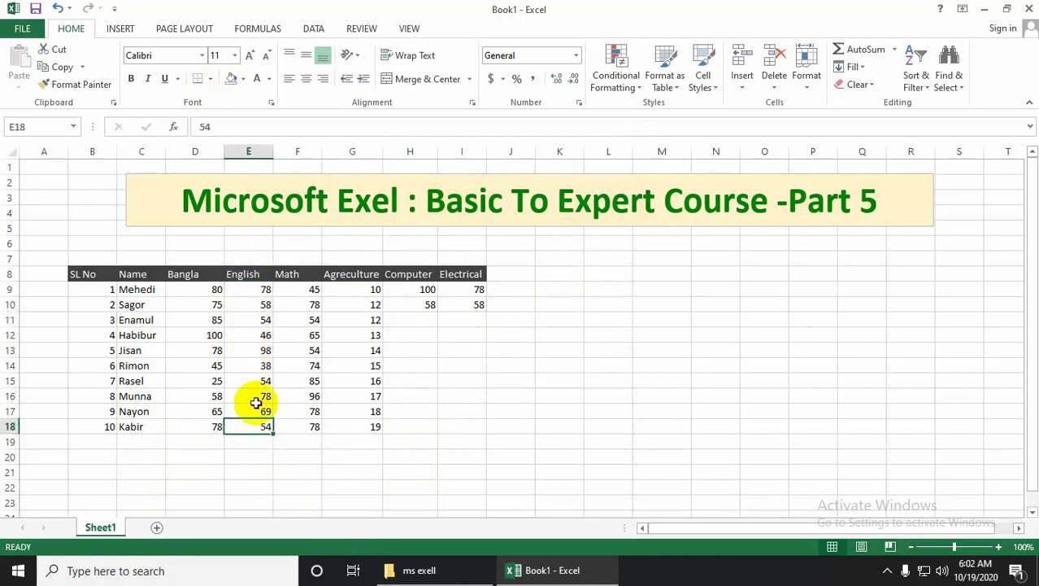
pyautogui.click(262, 445)
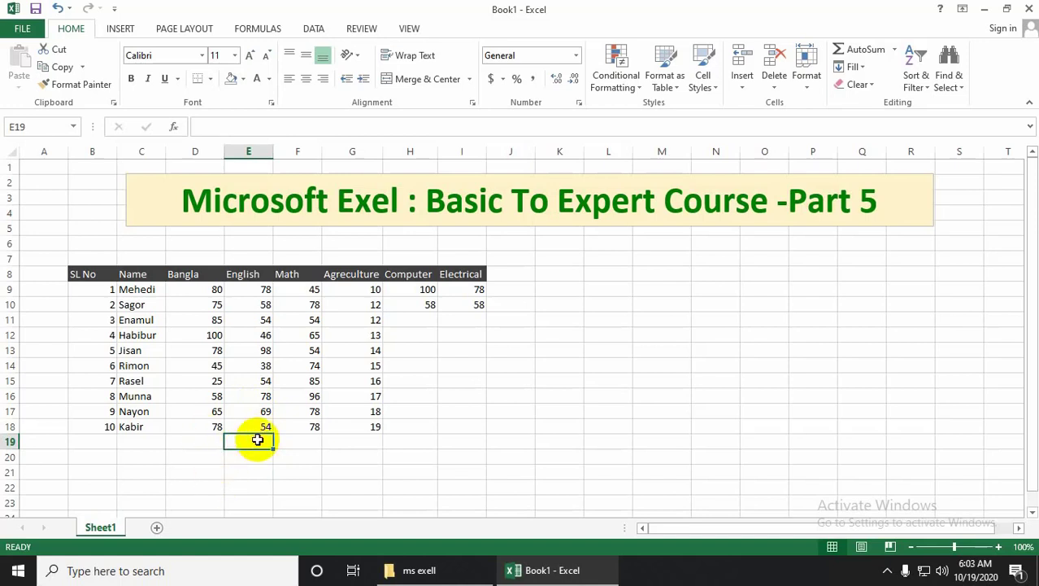
pyautogui.click(212, 443)
pyautogui.write('=')
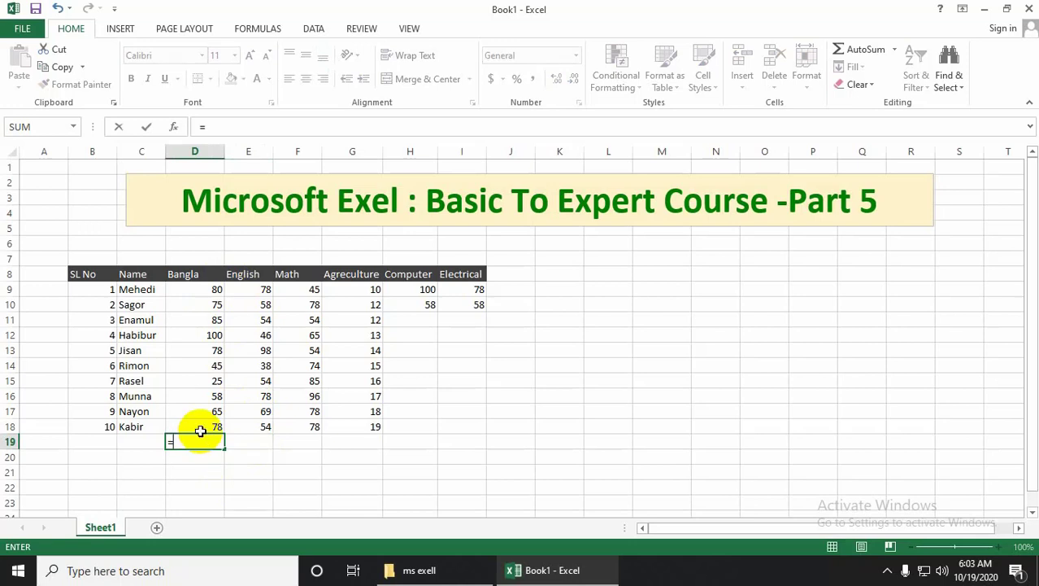
pyautogui.write('mo')
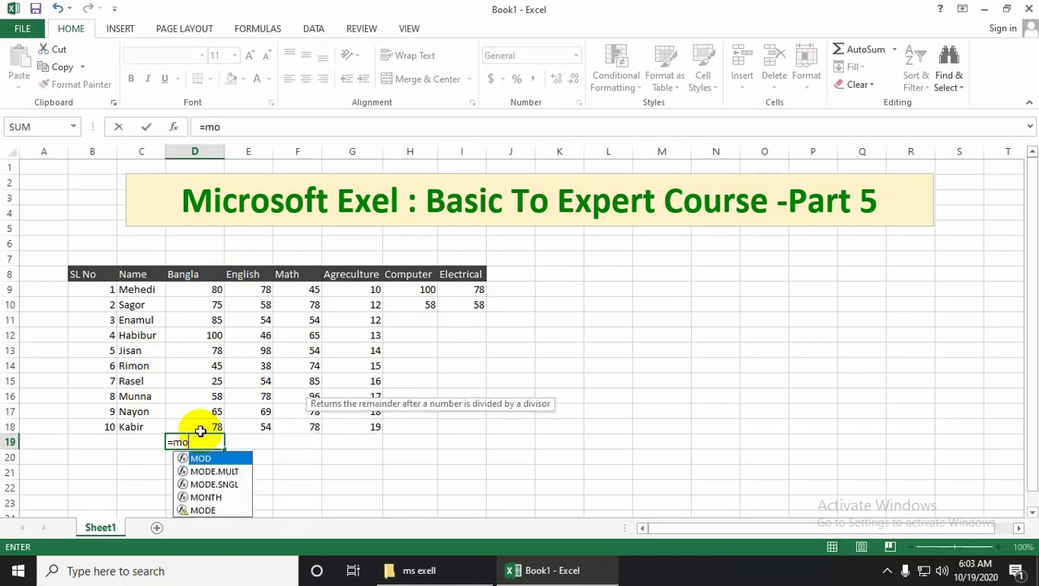
pyautogui.write('de')
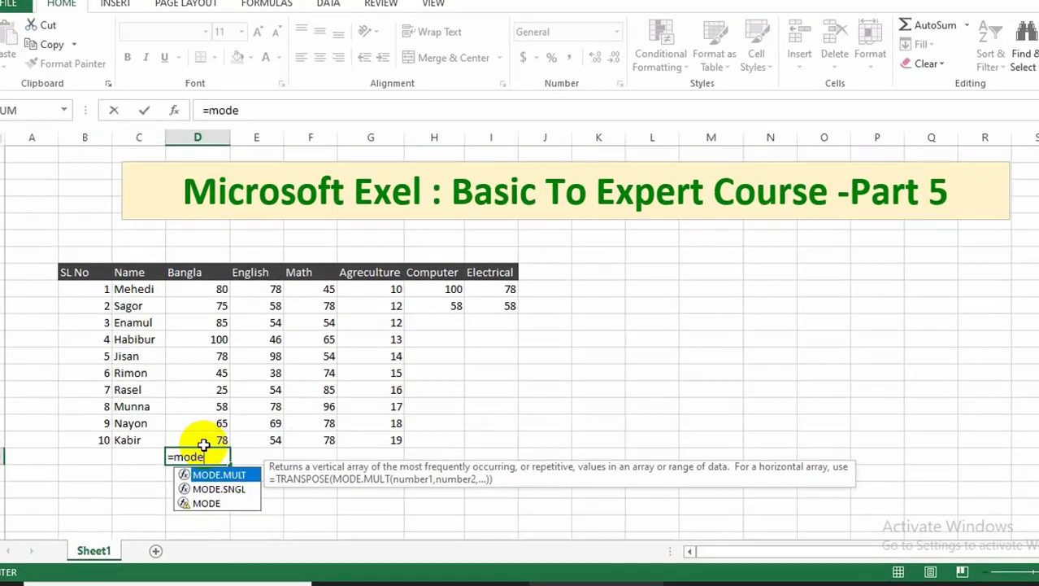
pyautogui.write('(')
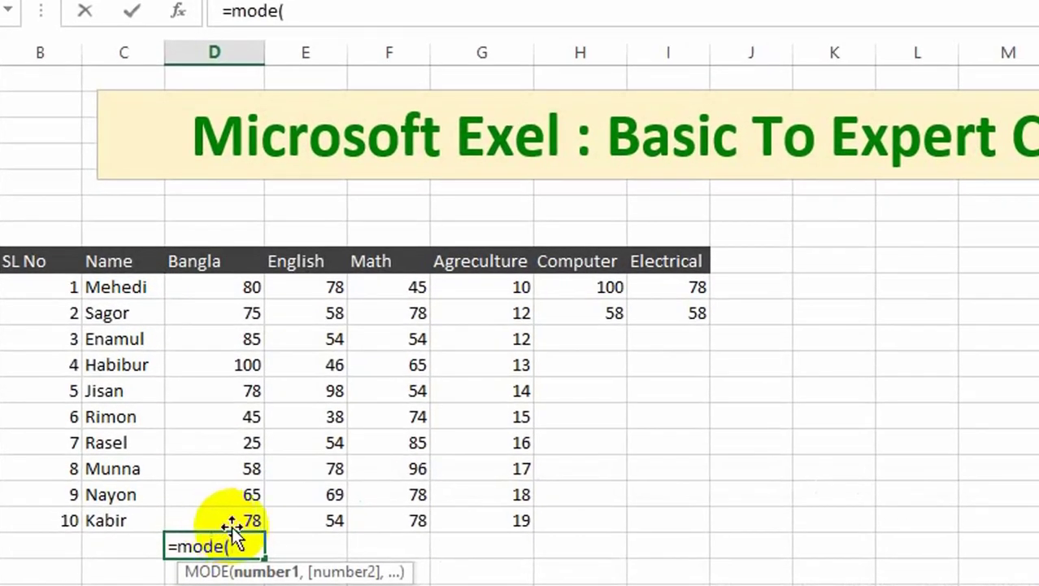
pyautogui.click(242, 287)
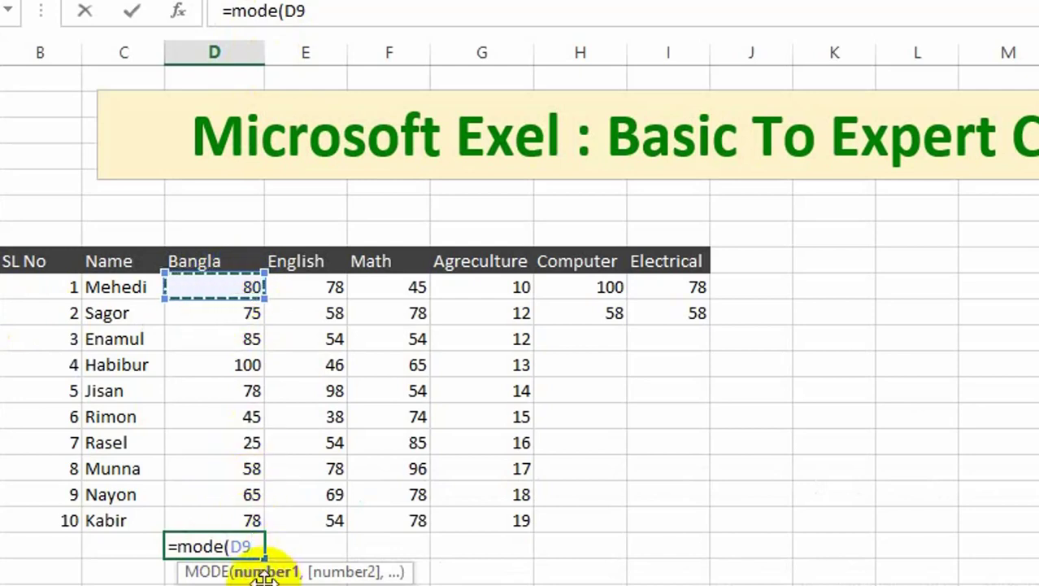
pyautogui.write(':D9')
pyautogui.press('BackSpace')
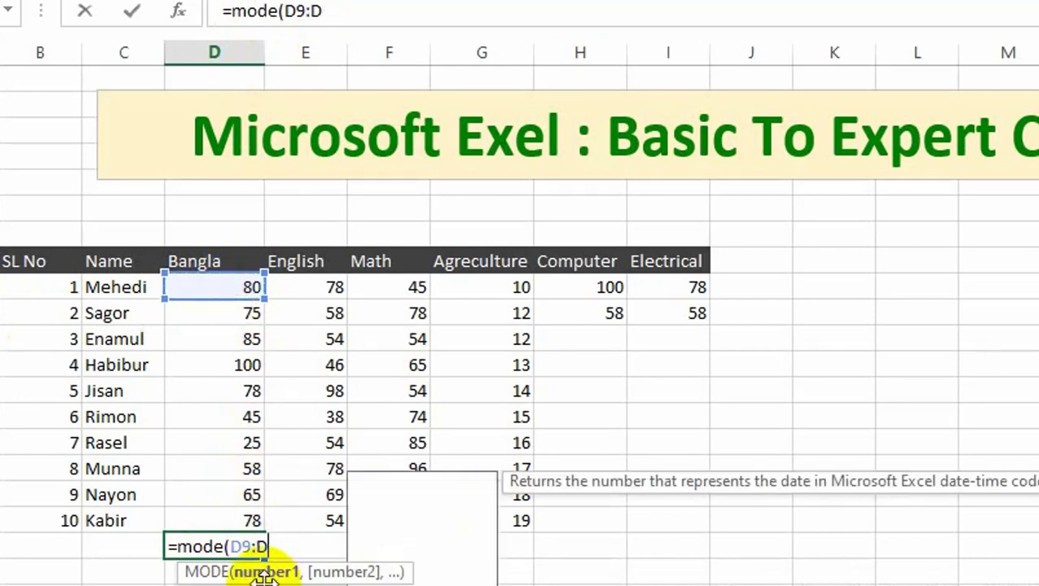
pyautogui.press('BackSpace')
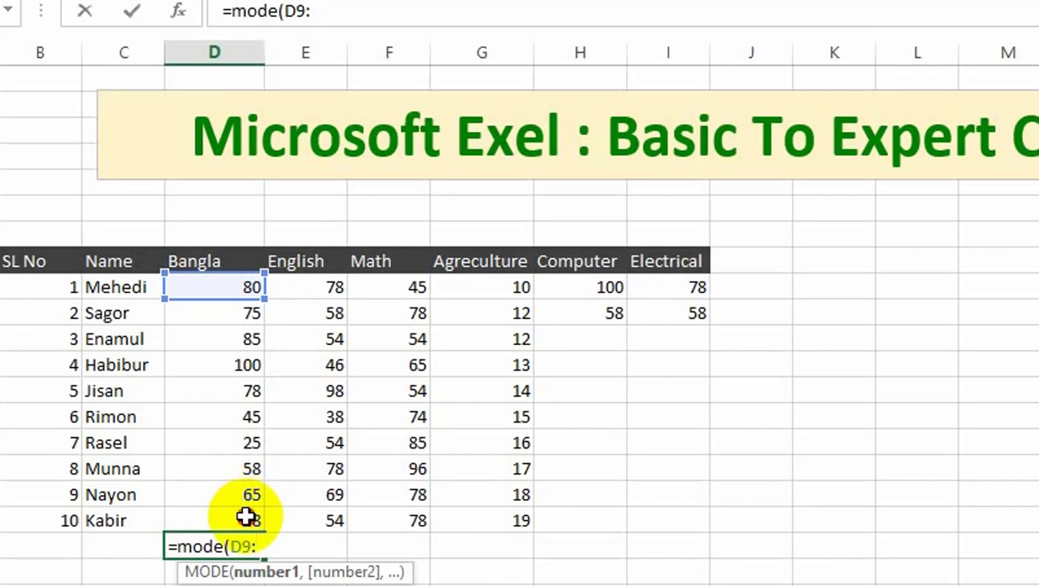
pyautogui.click(243, 517)
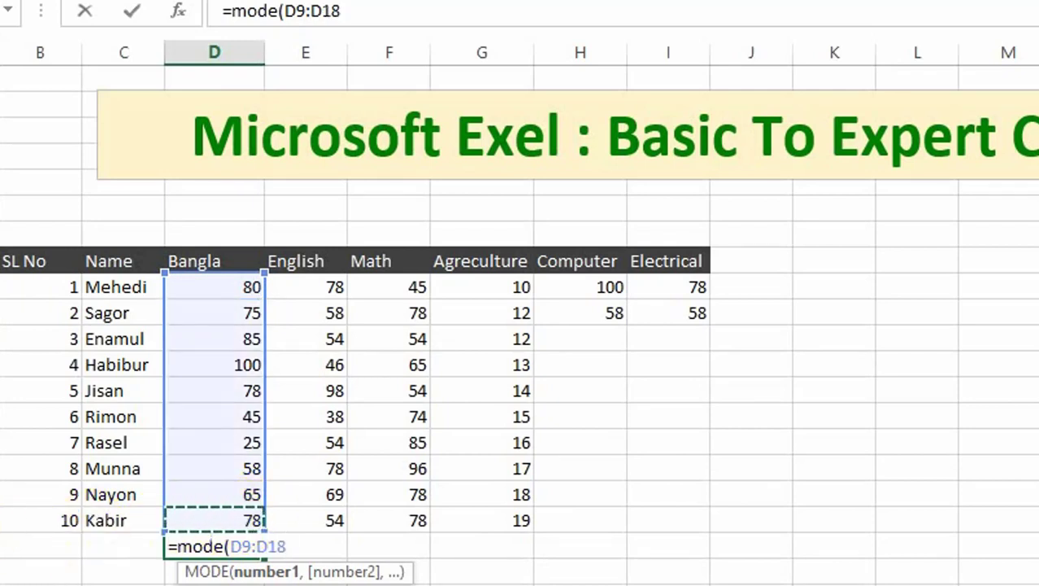
pyautogui.write(')')
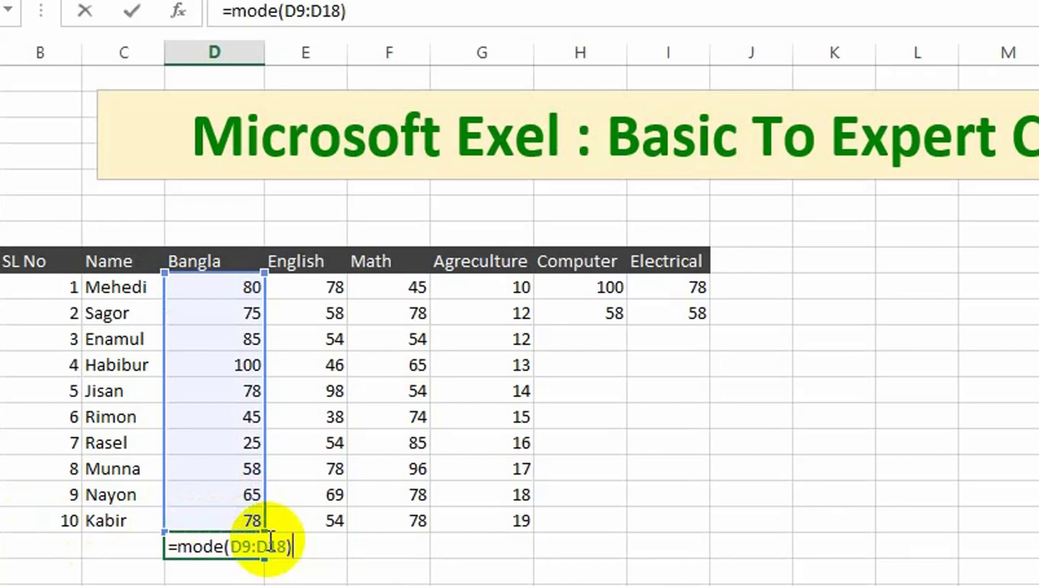
pyautogui.press('Return')
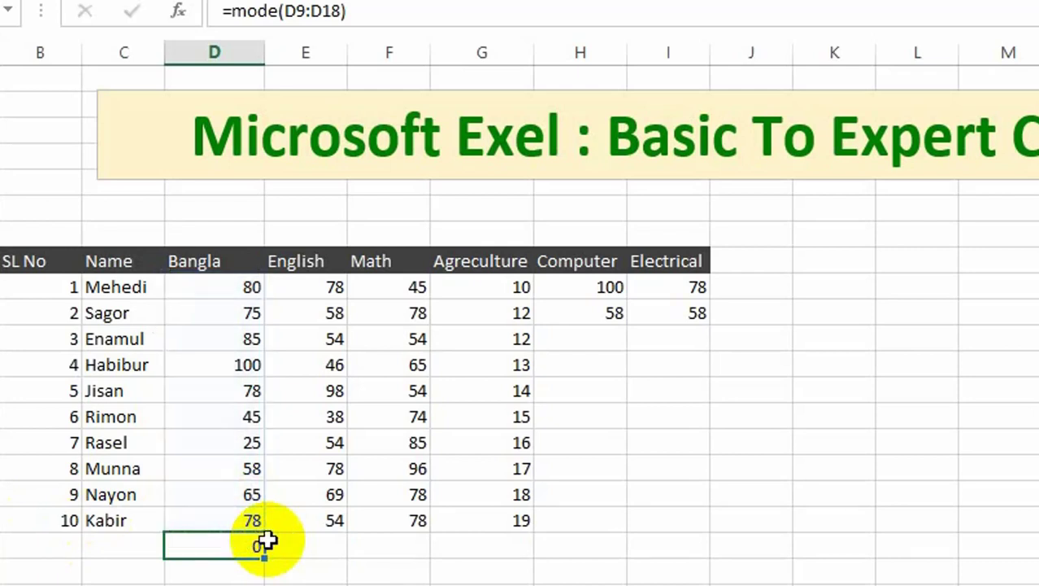
pyautogui.click(229, 546)
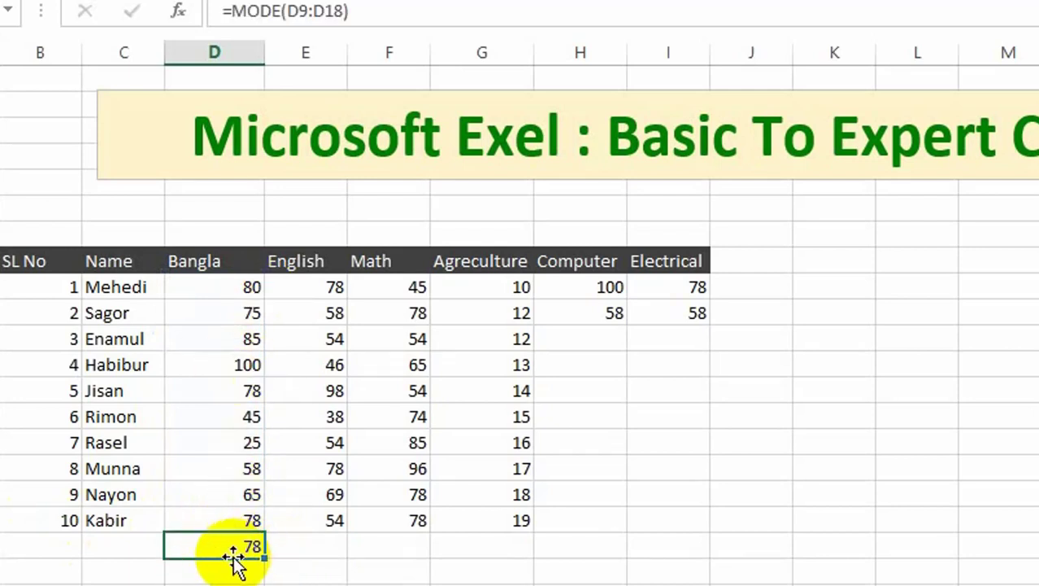
pyautogui.doubleClick(230, 546)
pyautogui.moveTo(302, 546); pyautogui.dragTo(167, 547)
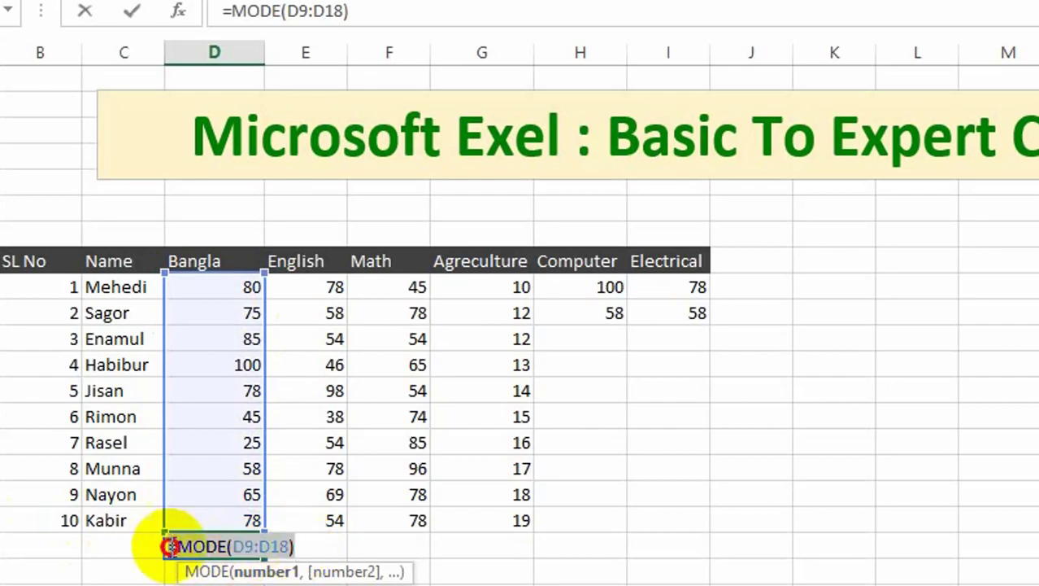
pyautogui.press('Delete')
pyautogui.hotkey('ctrl', 'Return')
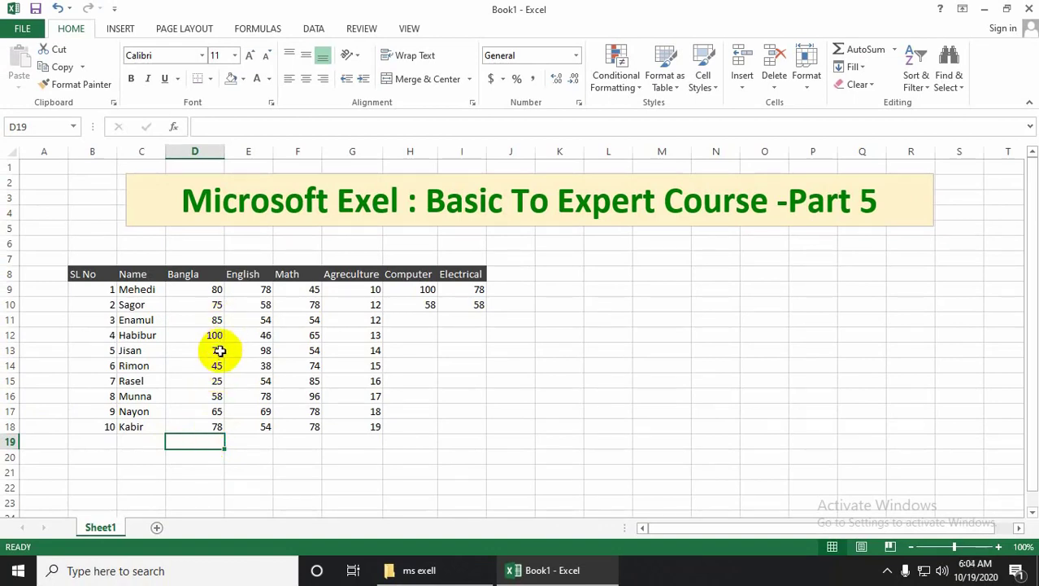
# - Enter 25 in both D19 and D20 below the Bangla marks
pyautogui.doubleClick(206, 444)
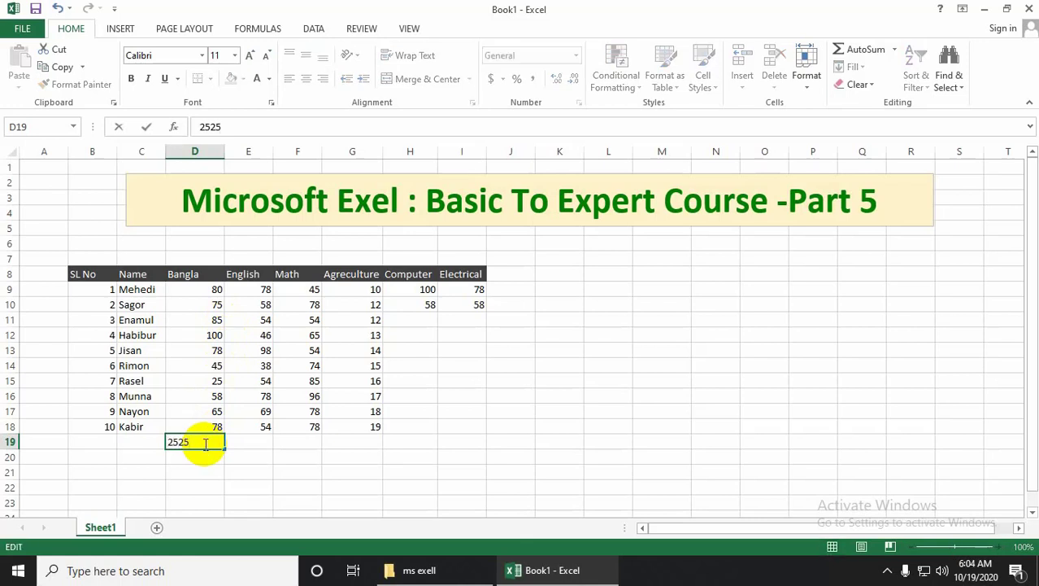
pyautogui.press('BackSpace')
pyautogui.press('Return')
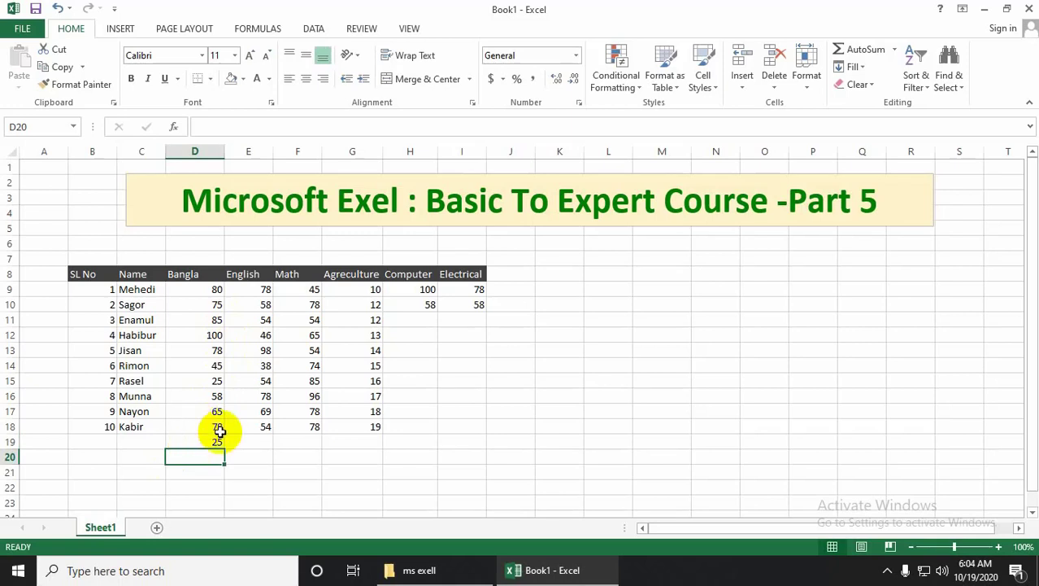
pyautogui.hotkey('ctrl', 'z')
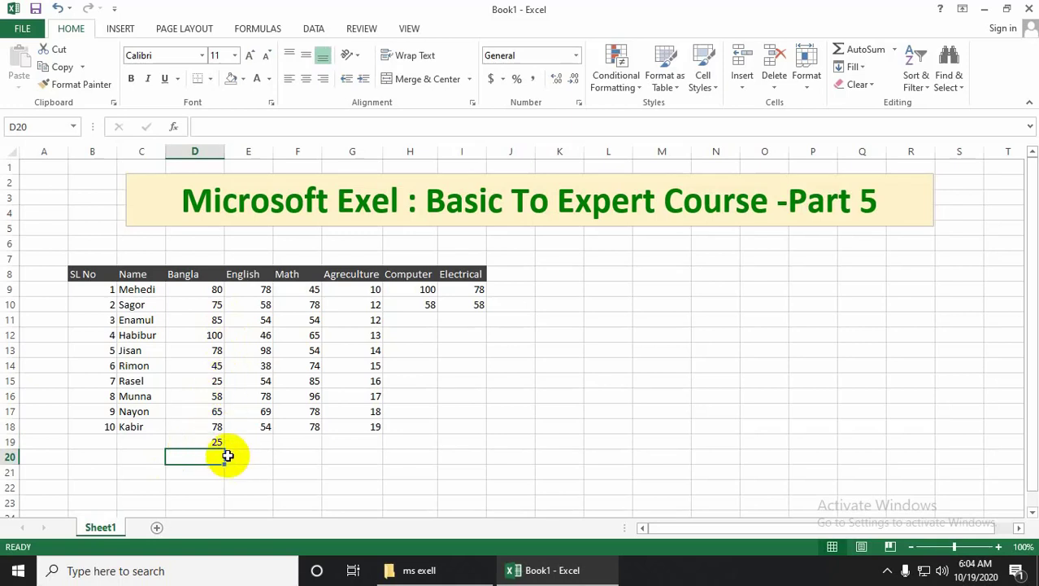
pyautogui.write('25')
pyautogui.click(192, 469)
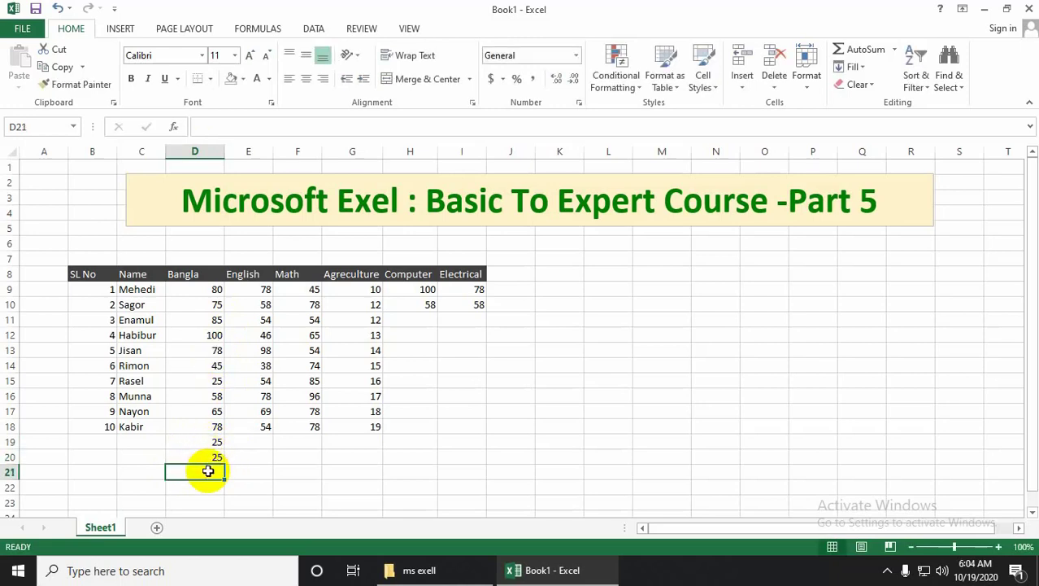
pyautogui.write('=')
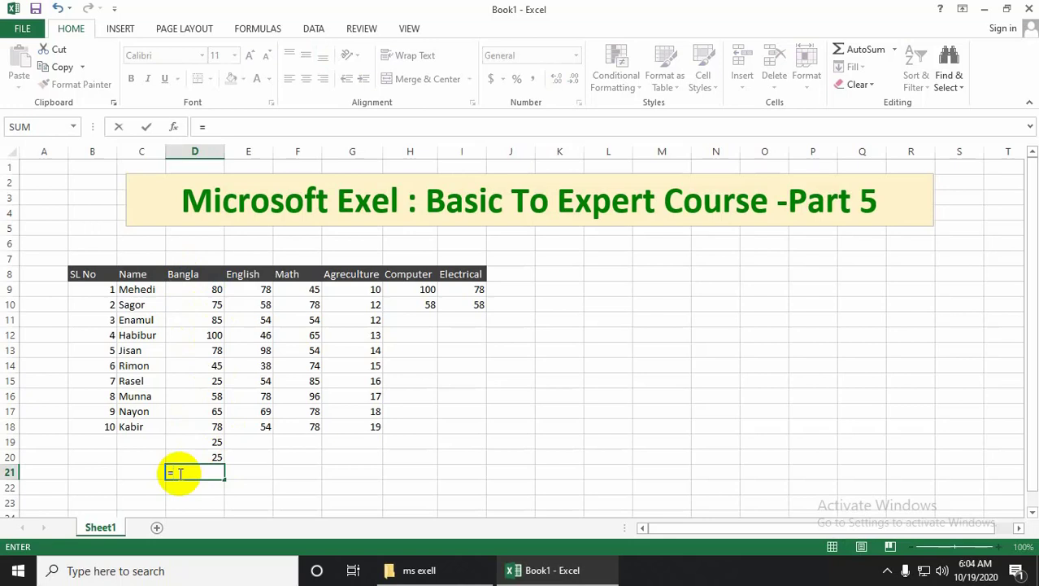
# - Enter =MODE(D9:D20) in D21 to get the Bangla mode of 25
pyautogui.write('mode')
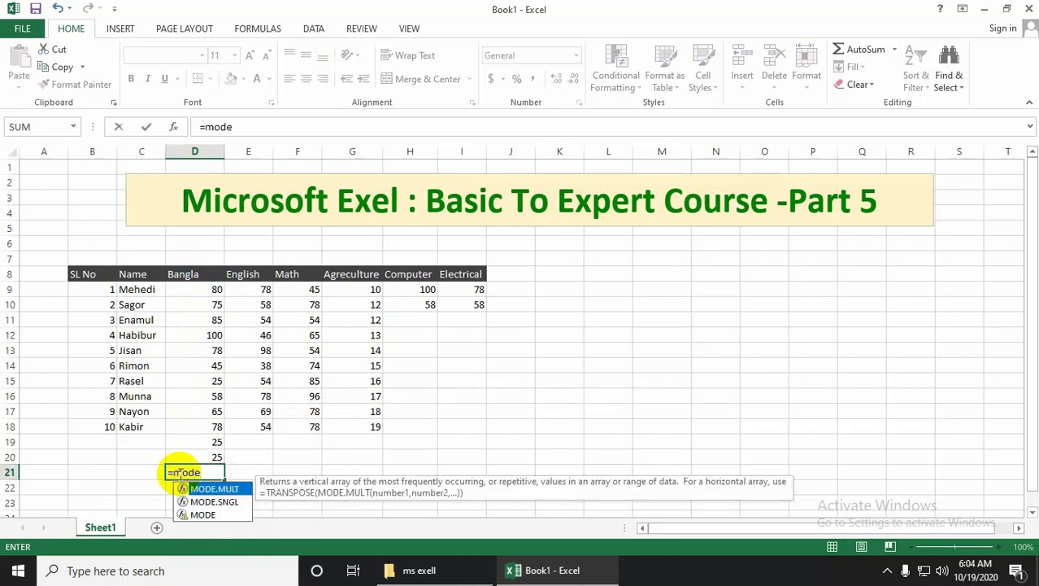
pyautogui.write('(')
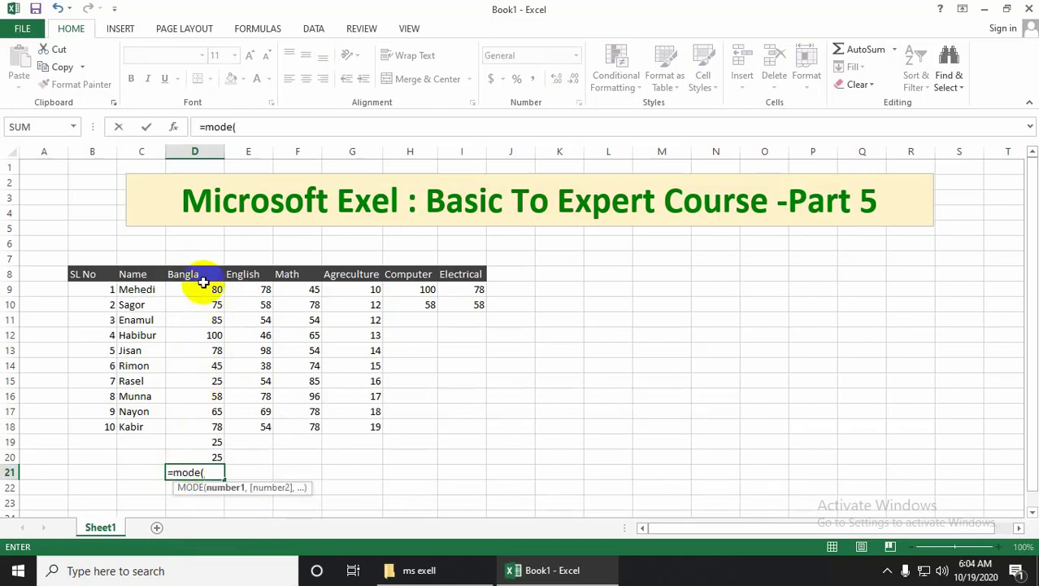
pyautogui.click(205, 295)
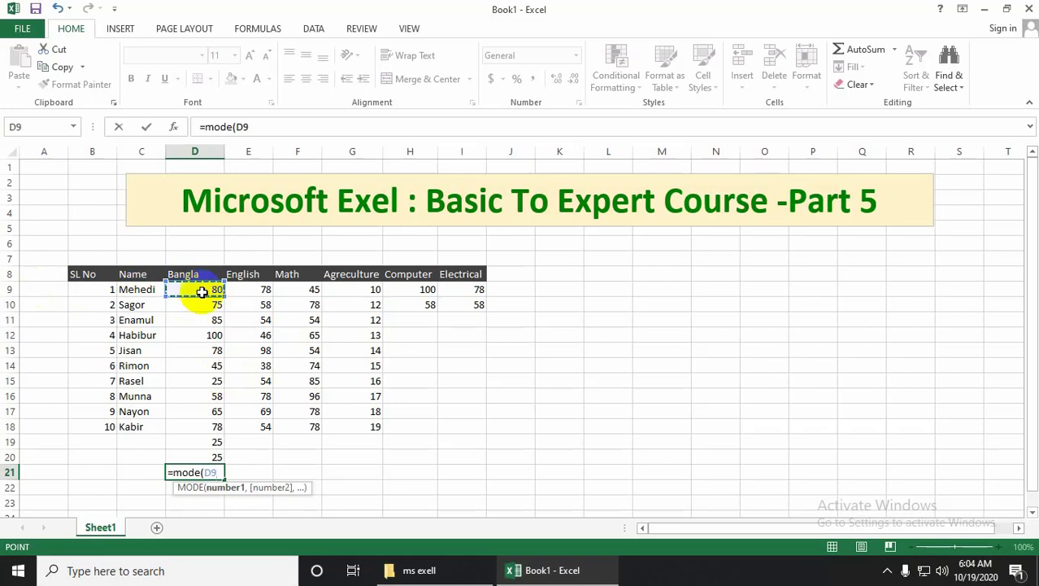
pyautogui.write(':')
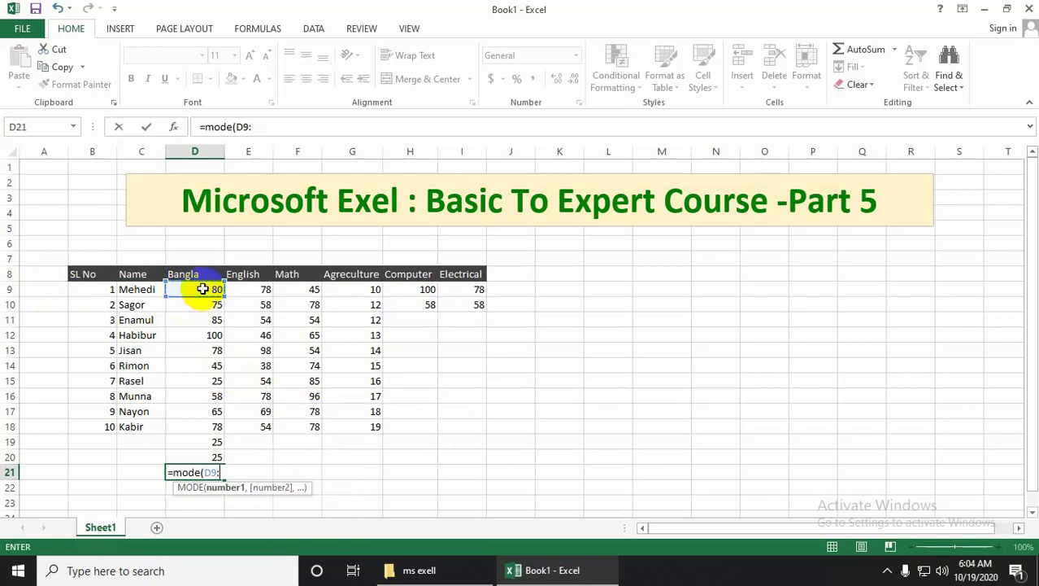
pyautogui.click(210, 457)
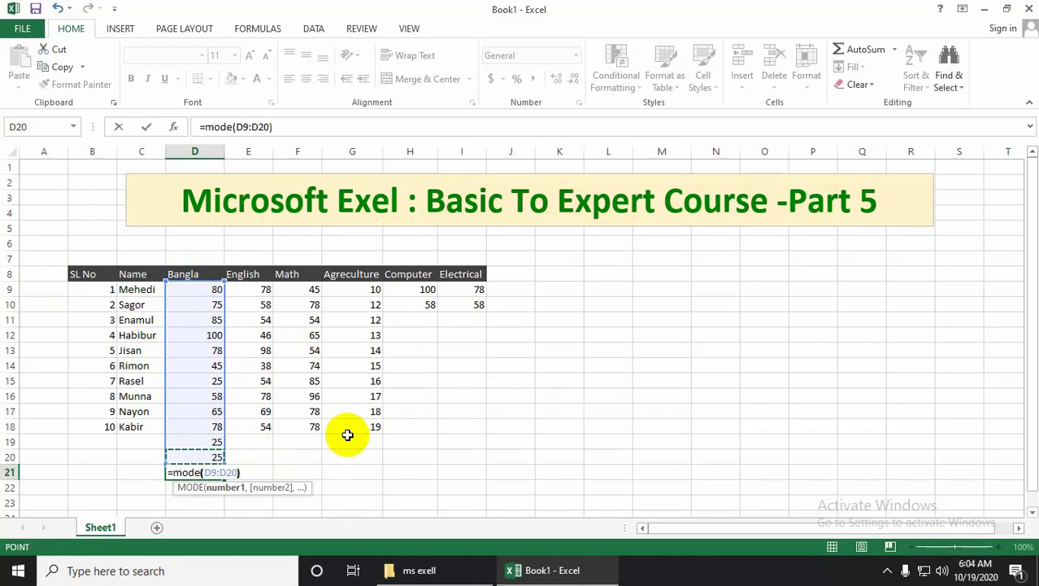
pyautogui.press('Return')
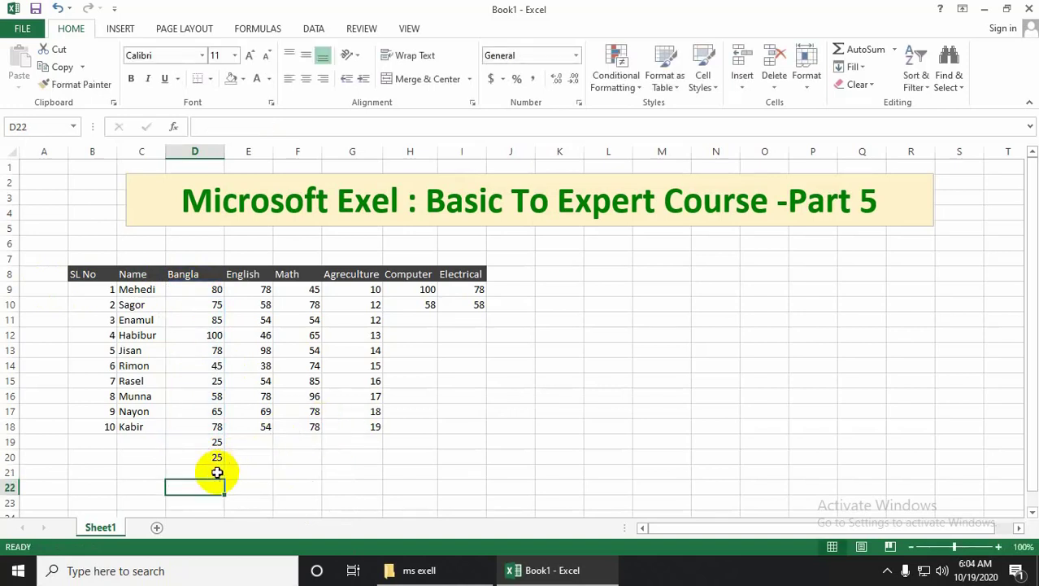
# - Give the Bangla mode result in D21 an orange fill
pyautogui.click(205, 475)
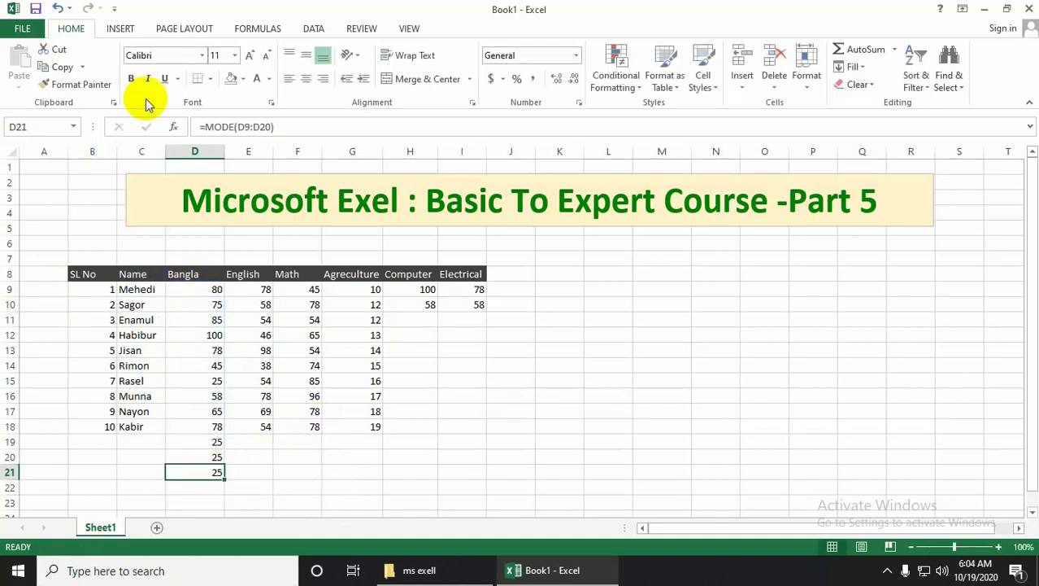
pyautogui.click(245, 79)
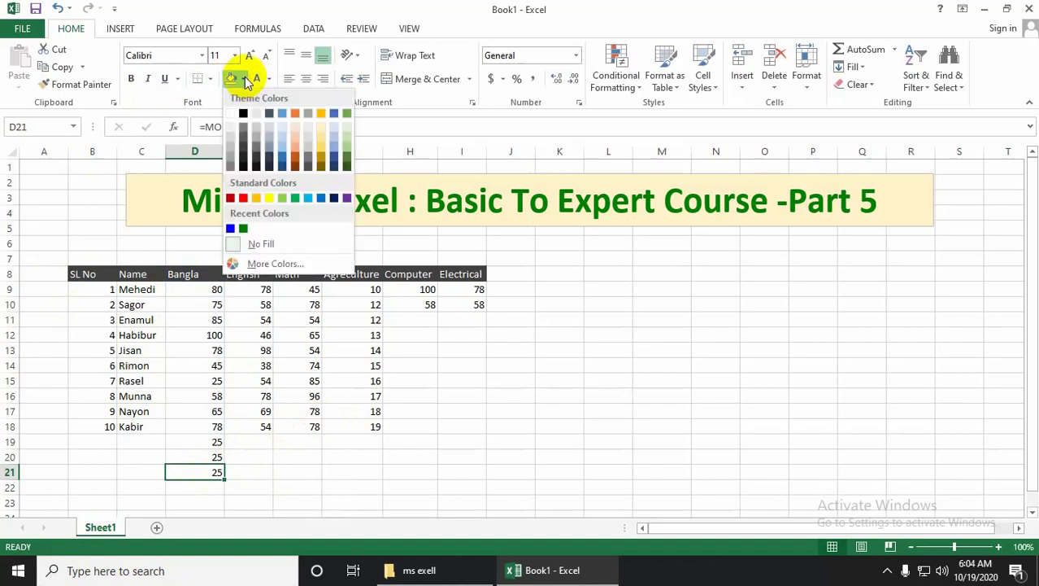
pyautogui.click(293, 161)
pyautogui.click(249, 473)
pyautogui.click(204, 474)
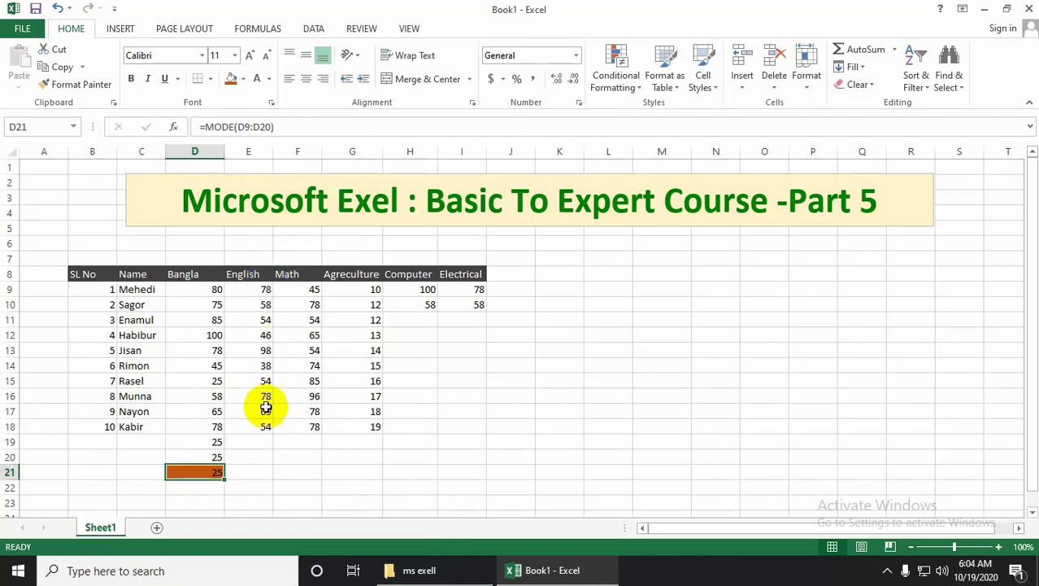
pyautogui.click(261, 441)
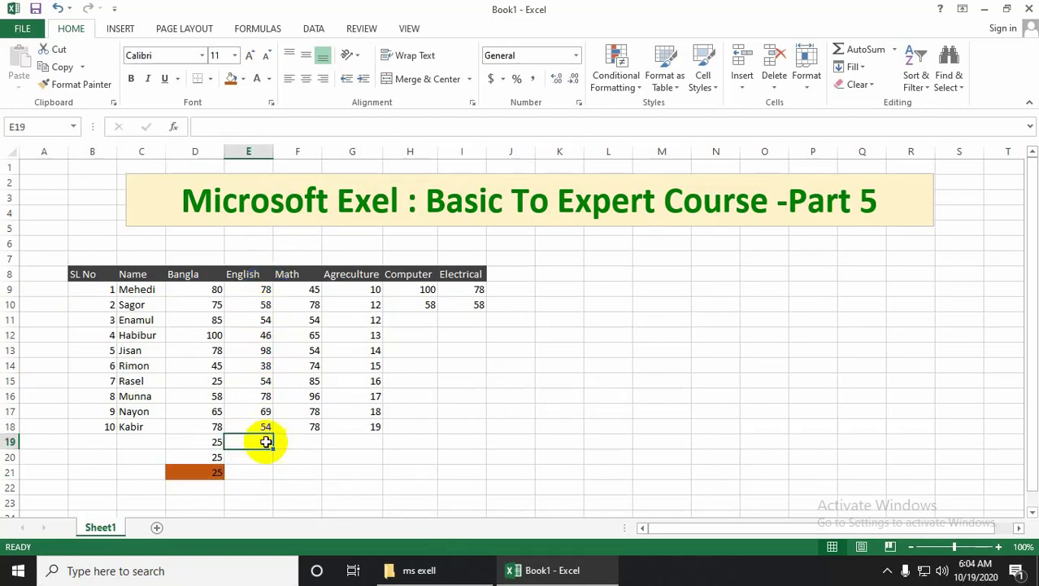
# - Enter =MODE(E9:E18) in E19 to get the English mode of 54
pyautogui.write('=')
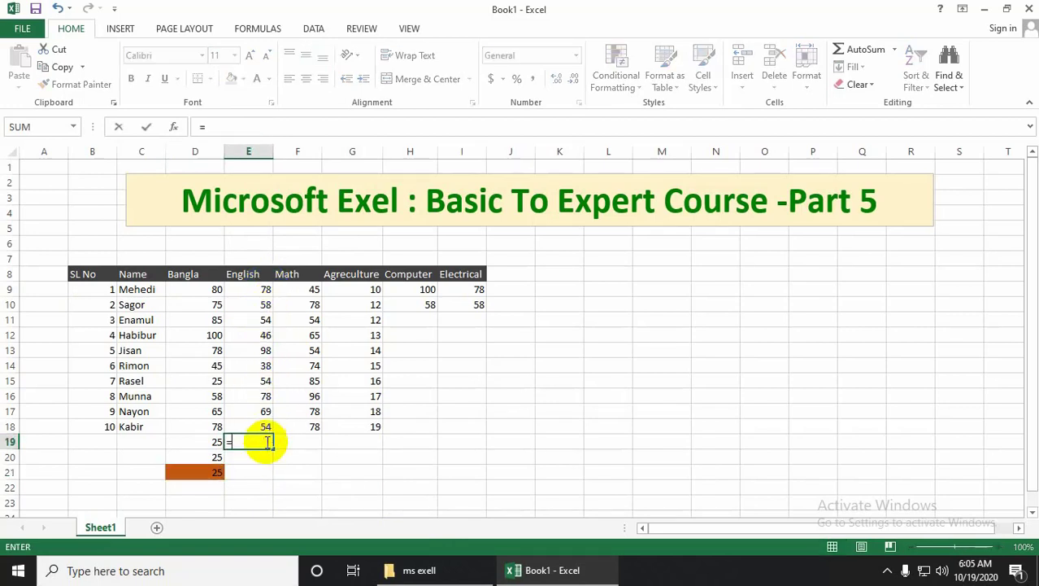
pyautogui.write('mode')
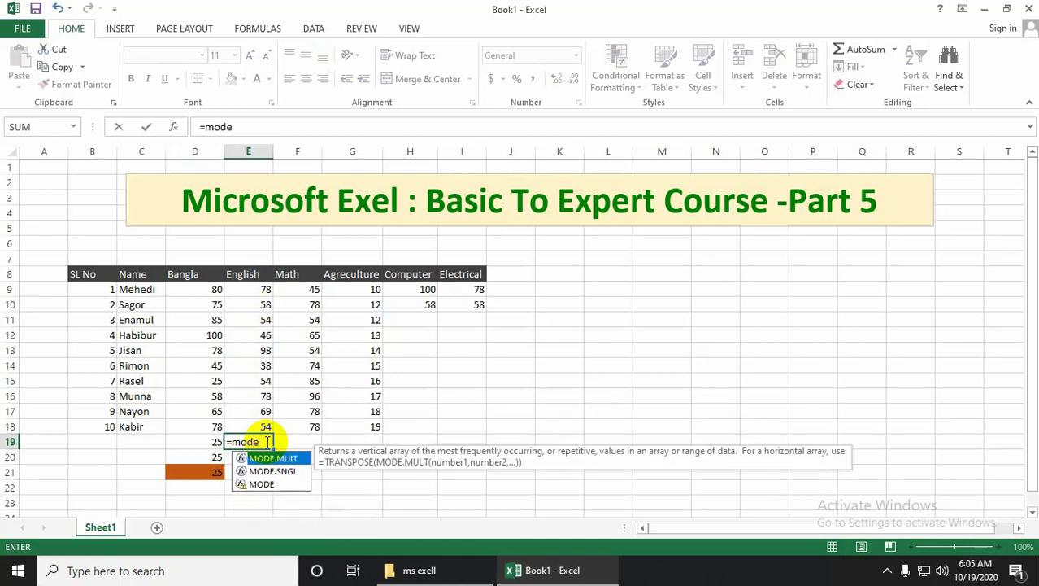
pyautogui.write('(')
pyautogui.click(264, 289)
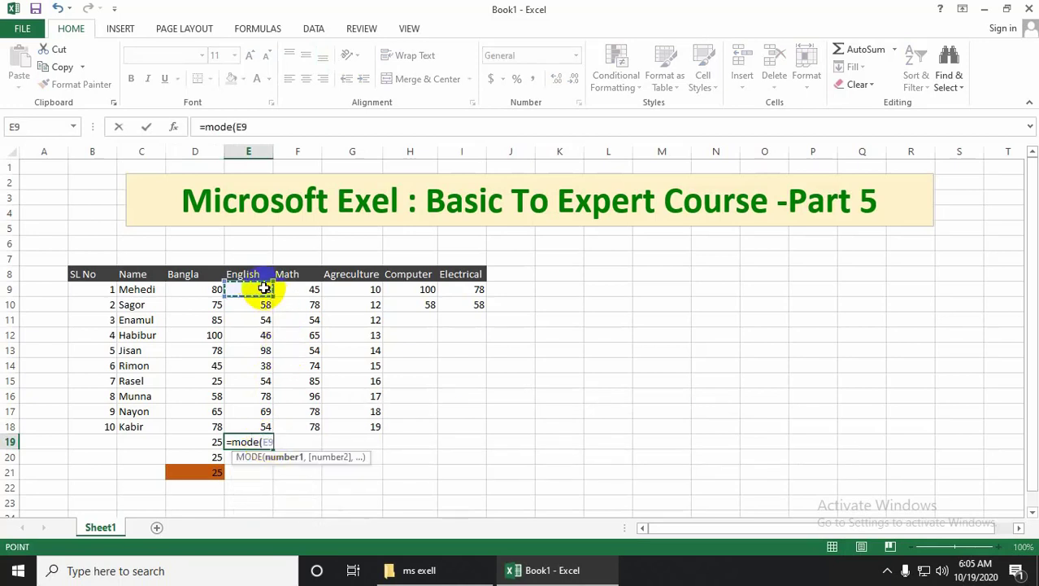
pyautogui.press('F8')
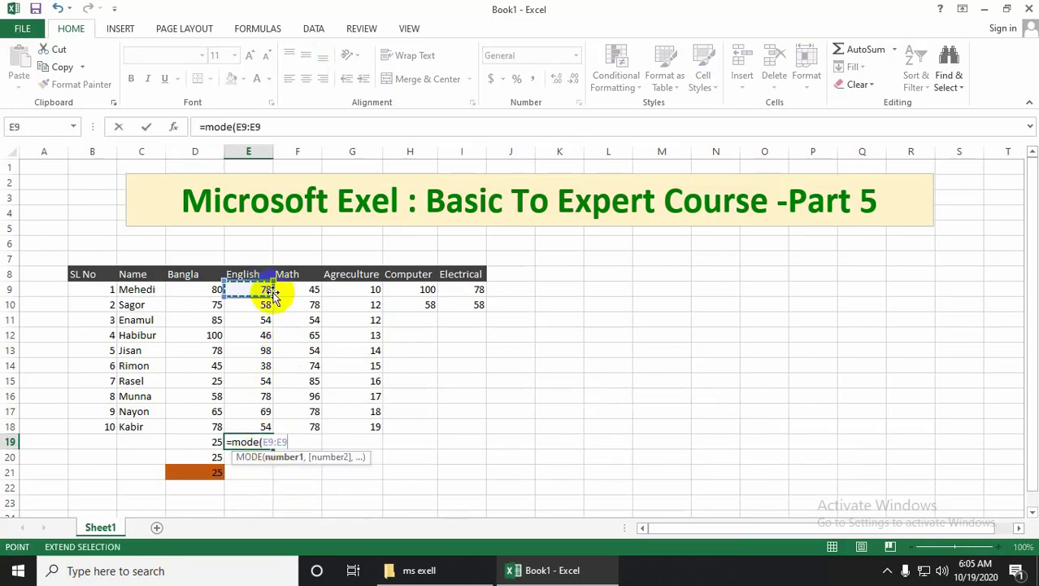
pyautogui.press('BackSpace')
pyautogui.press('BackSpace')
pyautogui.moveTo(271, 296); pyautogui.dragTo(269, 429)
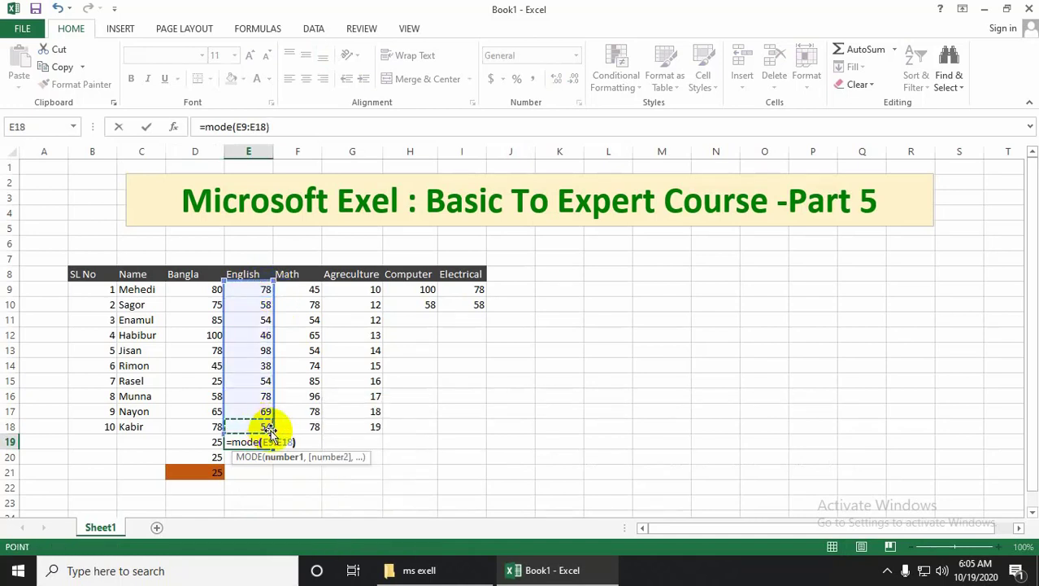
pyautogui.press('Return')
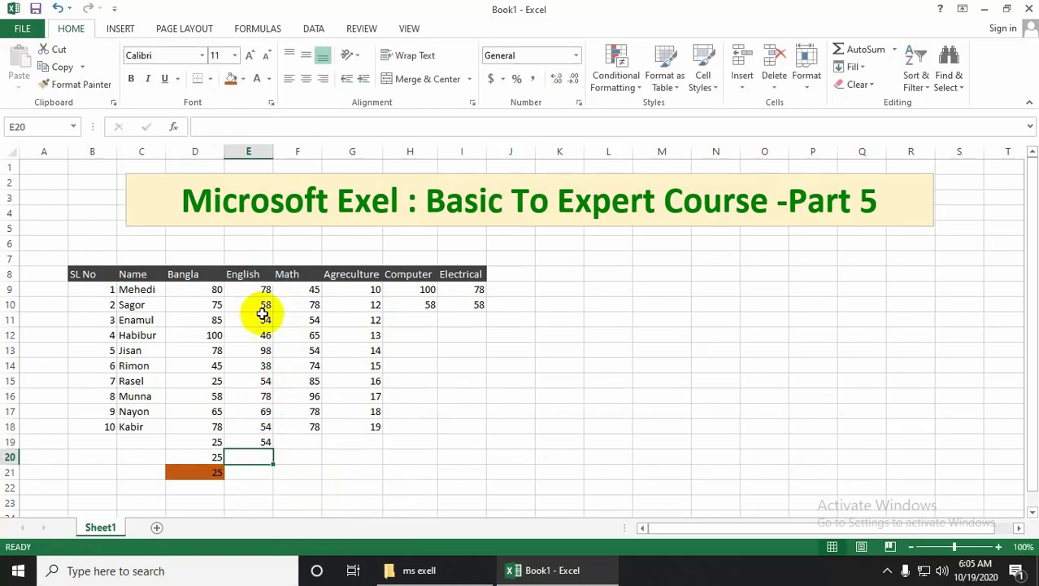
# - Give the English mode result in E19 a gold fill
pyautogui.click(266, 445)
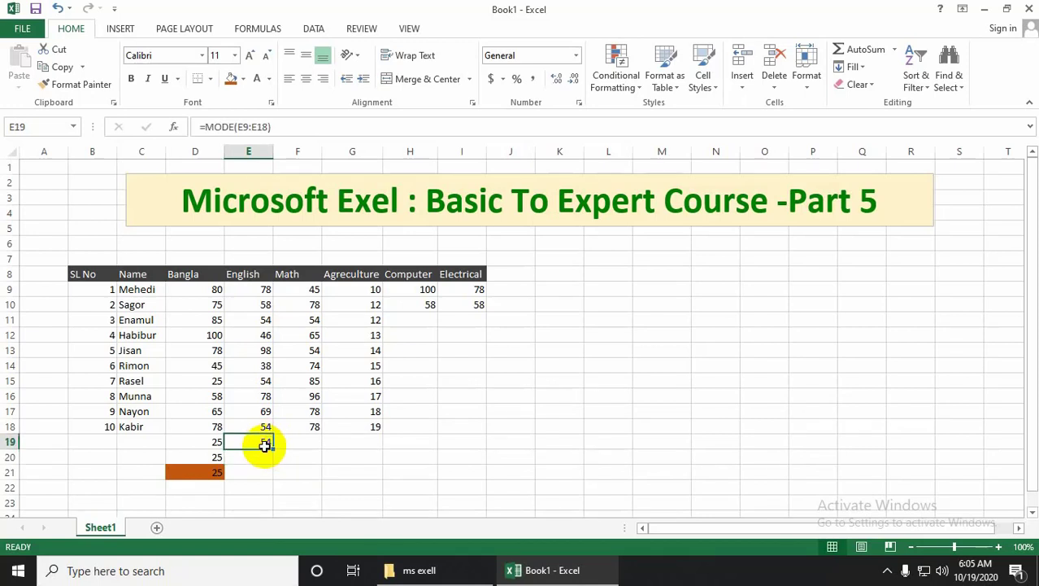
pyautogui.click(241, 79)
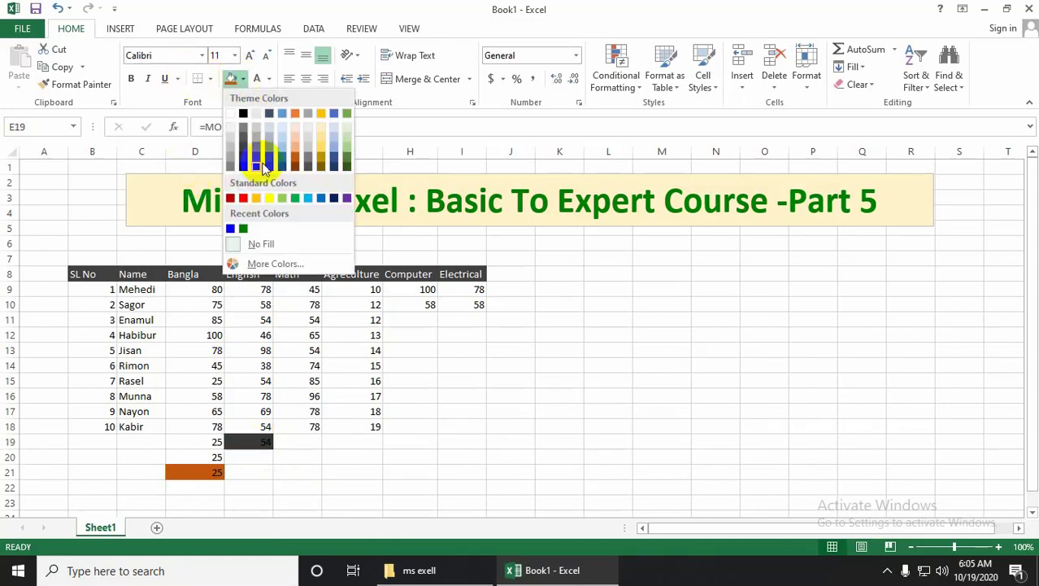
pyautogui.click(315, 150)
pyautogui.click(309, 441)
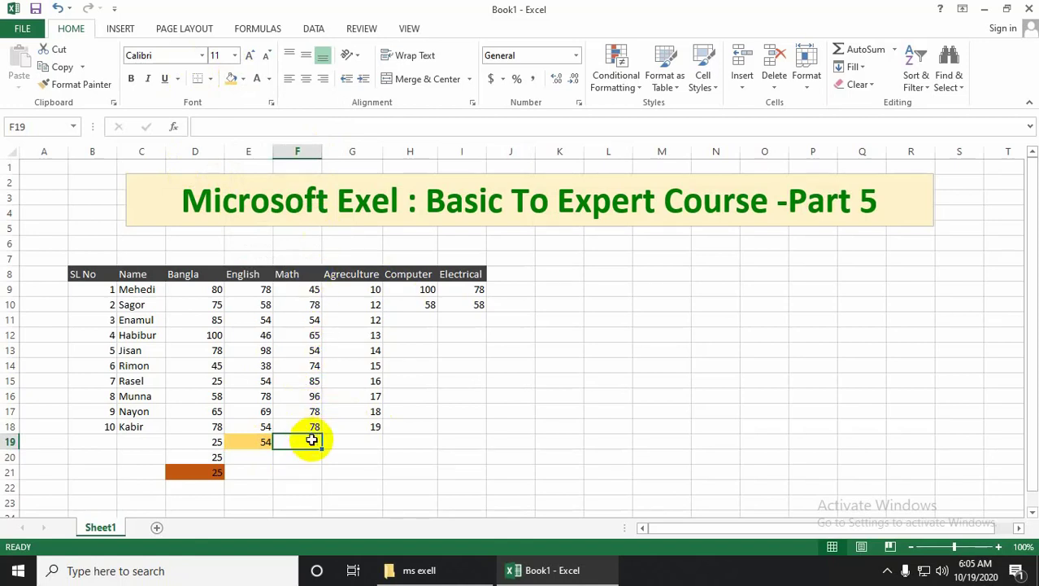
# - Enter =MODE(F9:F18) in F19 to get the Math mode of 78
pyautogui.write('=mode')
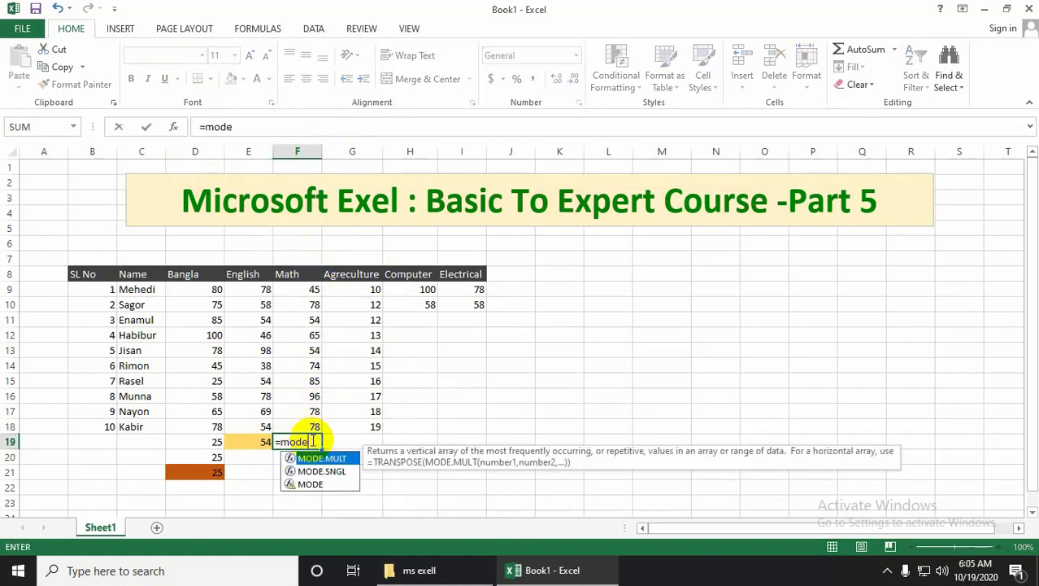
pyautogui.write('(')
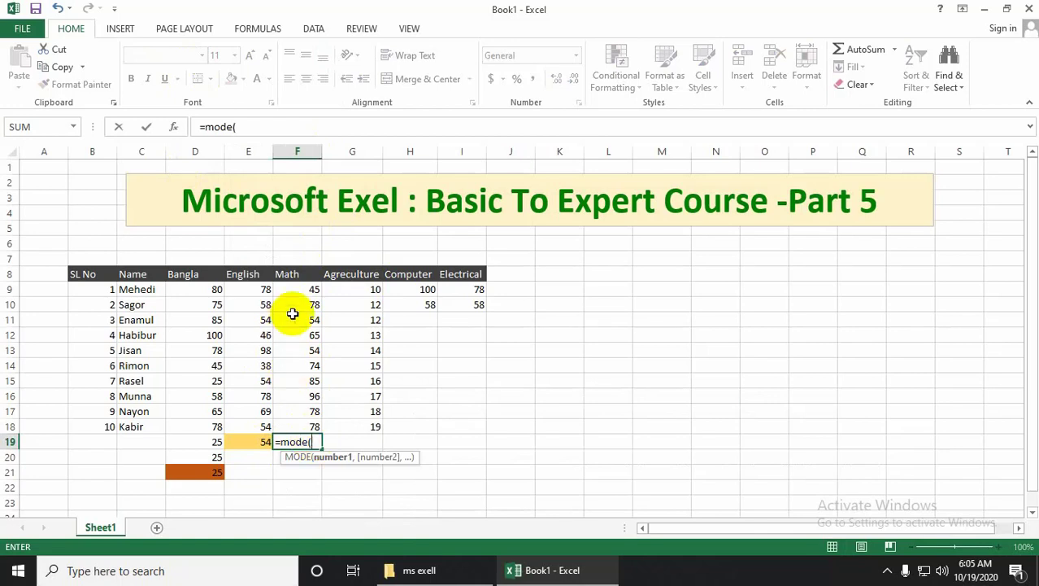
pyautogui.click(312, 290)
pyautogui.write(':')
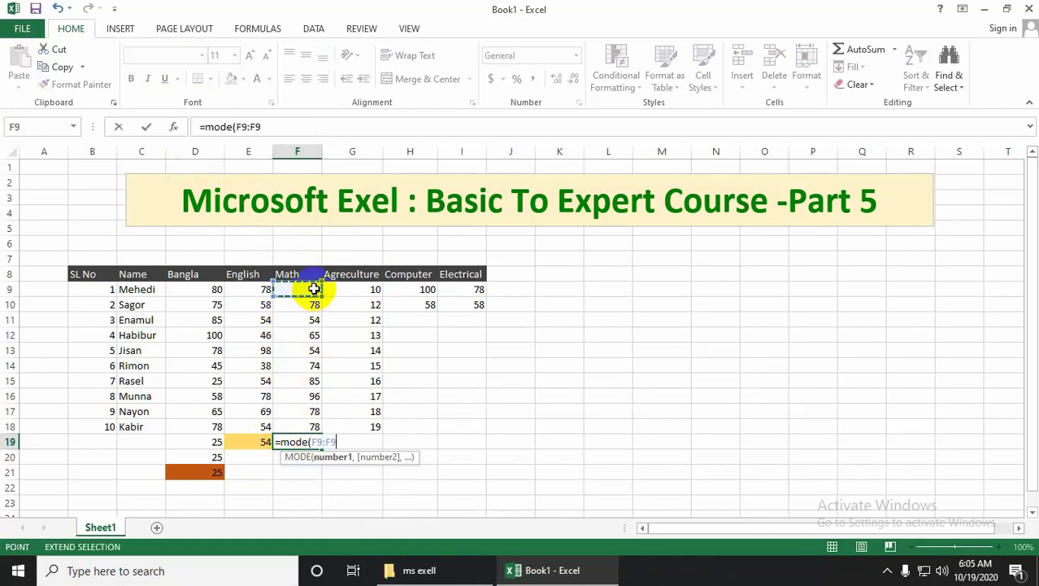
pyautogui.click(314, 425)
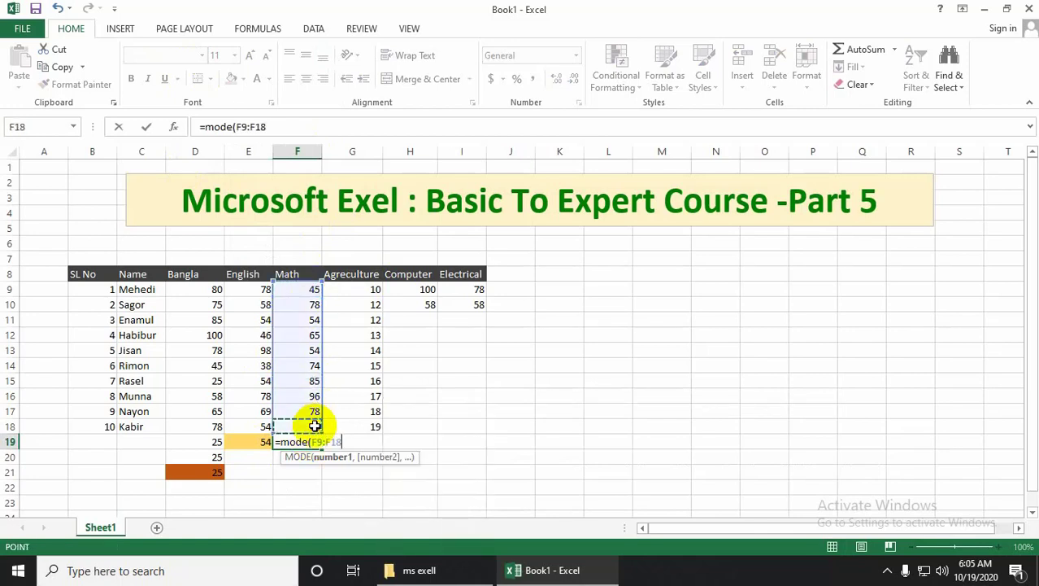
pyautogui.press('Return')
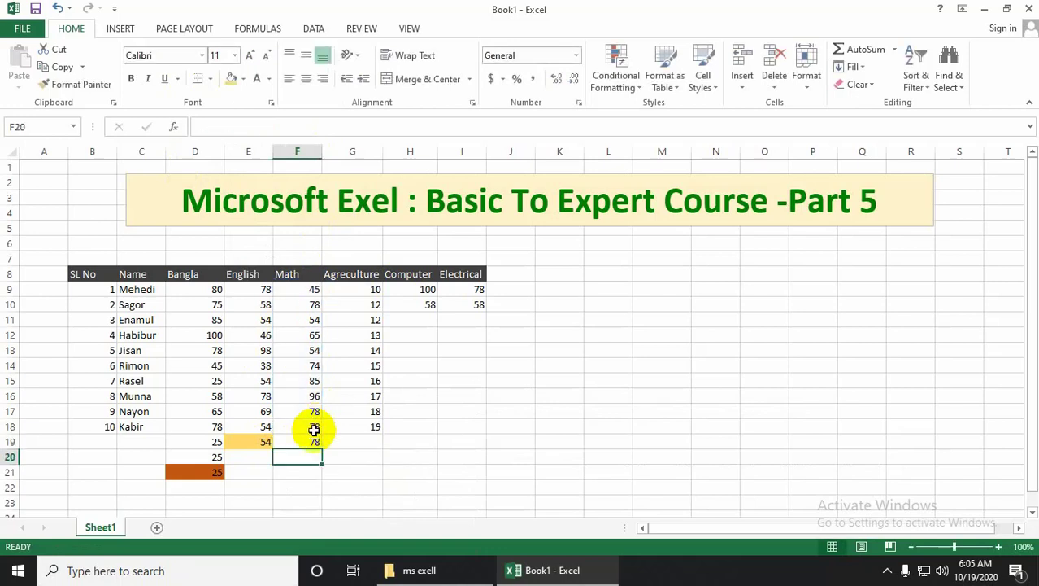
# - Give the Math mode result in F19 a green fill
pyautogui.click(313, 441)
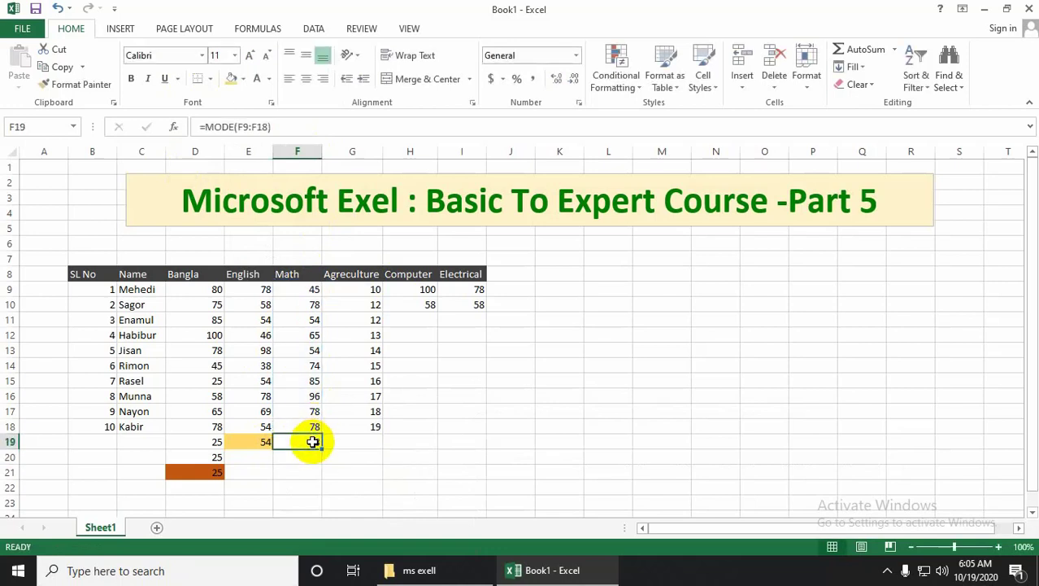
pyautogui.click(242, 78)
pyautogui.click(294, 197)
pyautogui.click(366, 444)
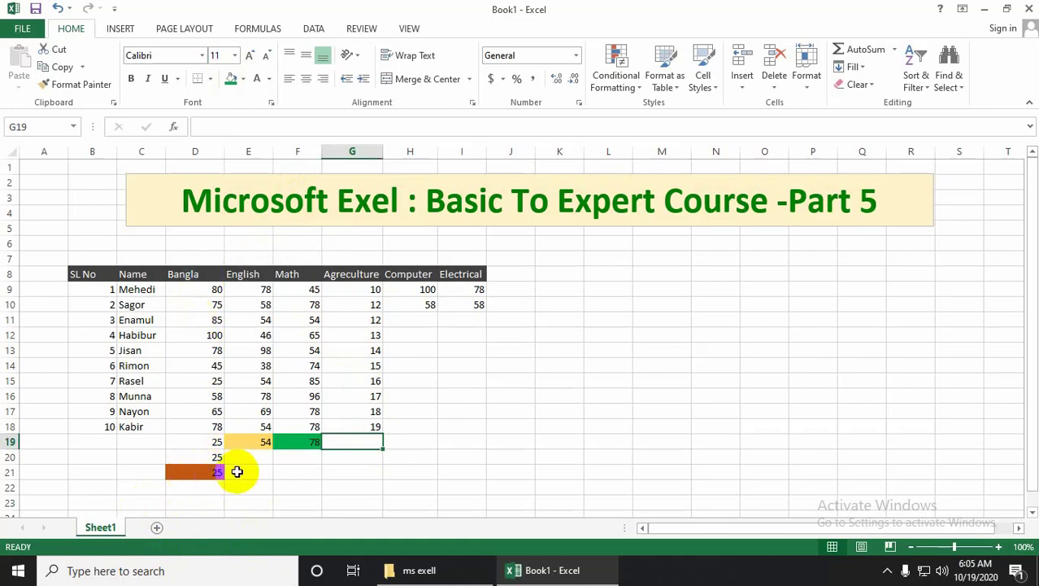
pyautogui.moveTo(208, 473); pyautogui.dragTo(204, 446)
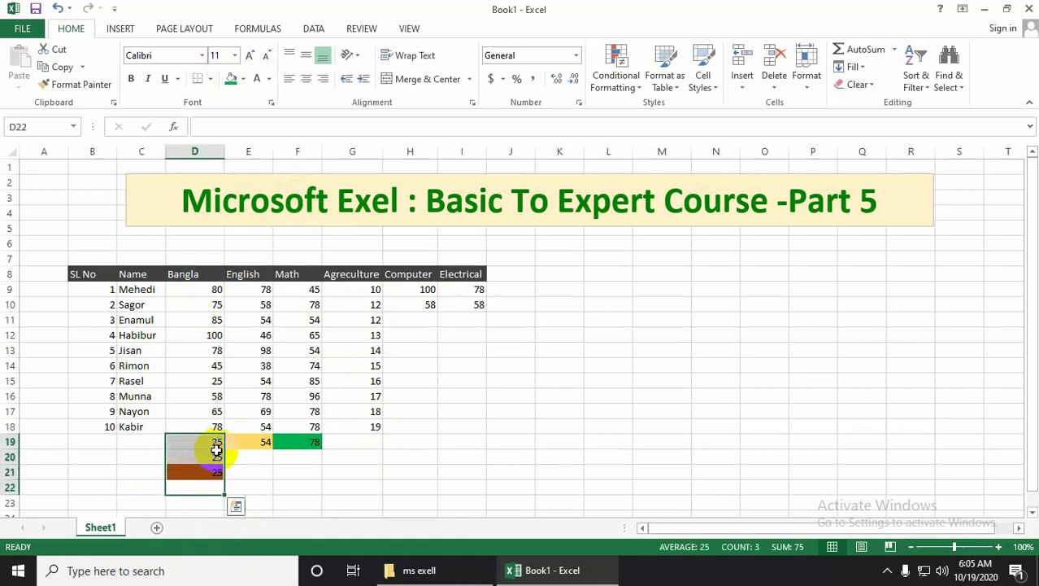
pyautogui.click(283, 463)
pyautogui.moveTo(208, 486); pyautogui.dragTo(222, 447)
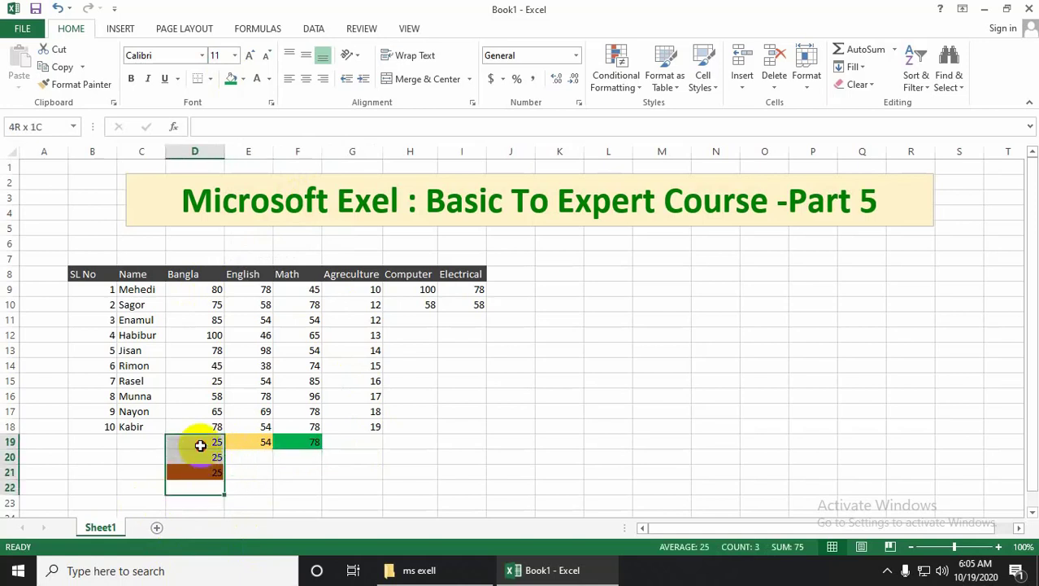
pyautogui.moveTo(213, 486); pyautogui.dragTo(205, 444)
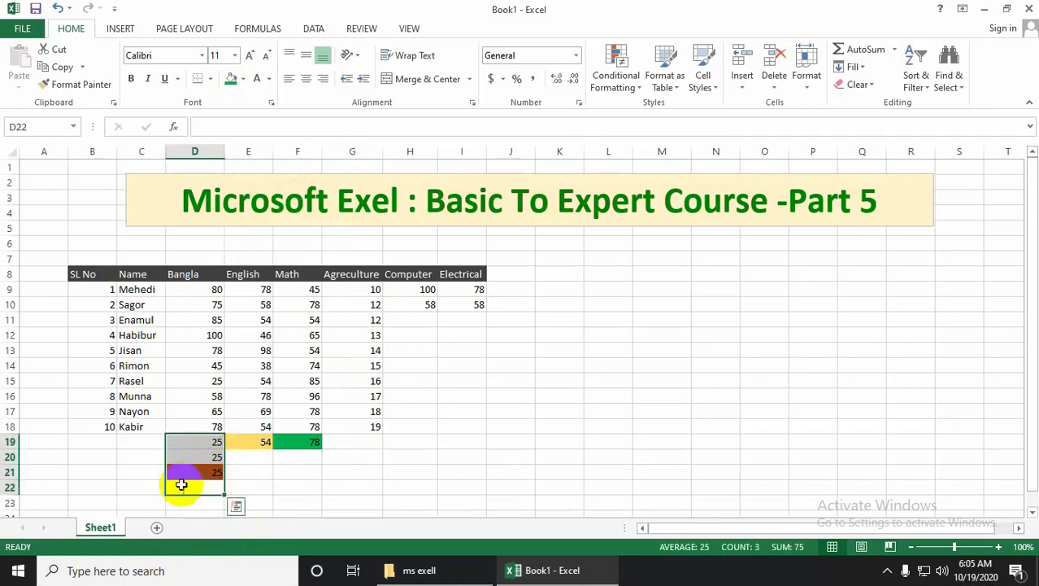
pyautogui.moveTo(202, 487); pyautogui.dragTo(195, 437)
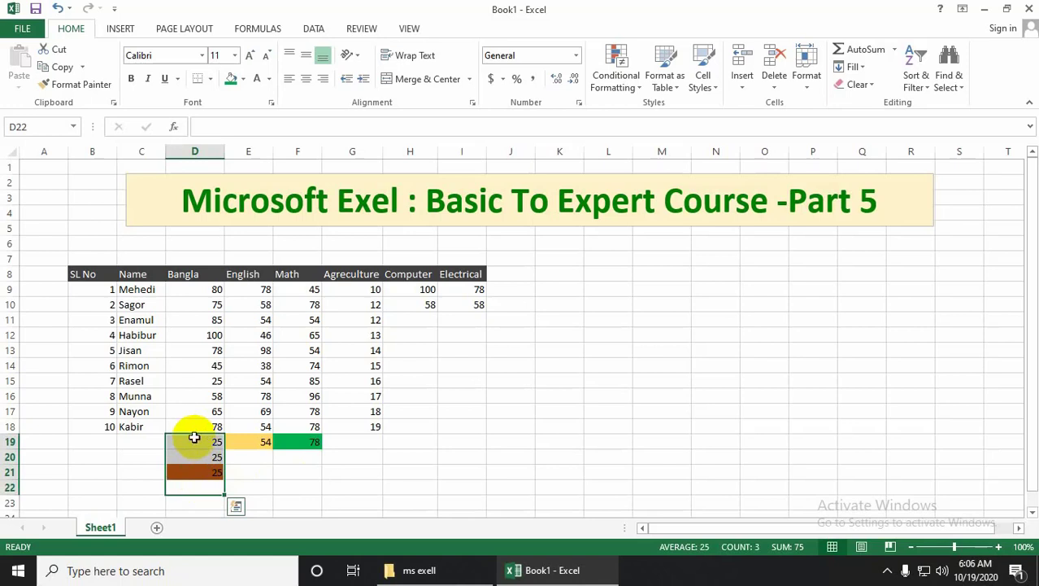
pyautogui.click(255, 471)
pyautogui.moveTo(192, 487); pyautogui.dragTo(197, 440)
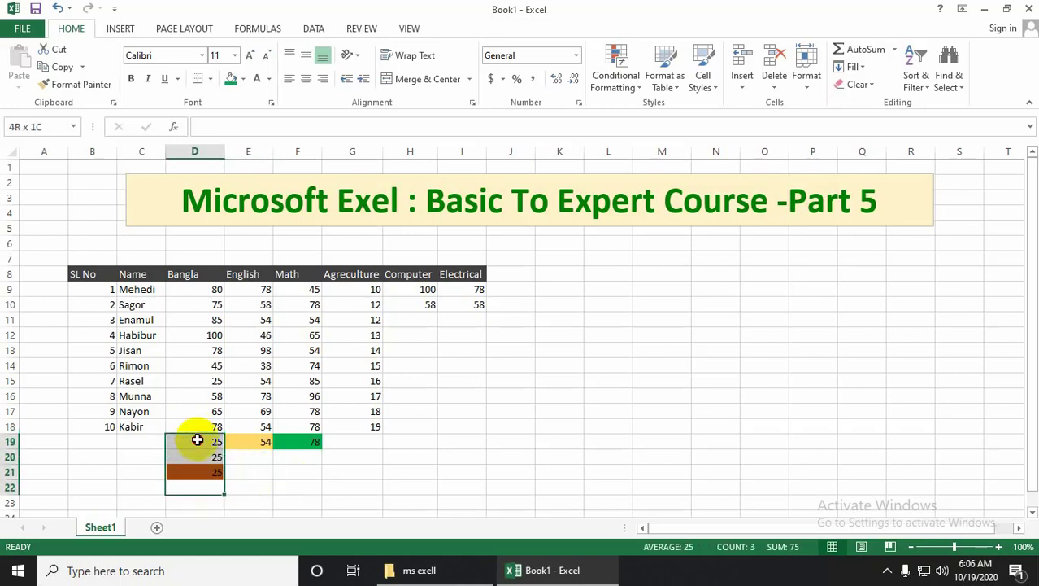
pyautogui.click(365, 443)
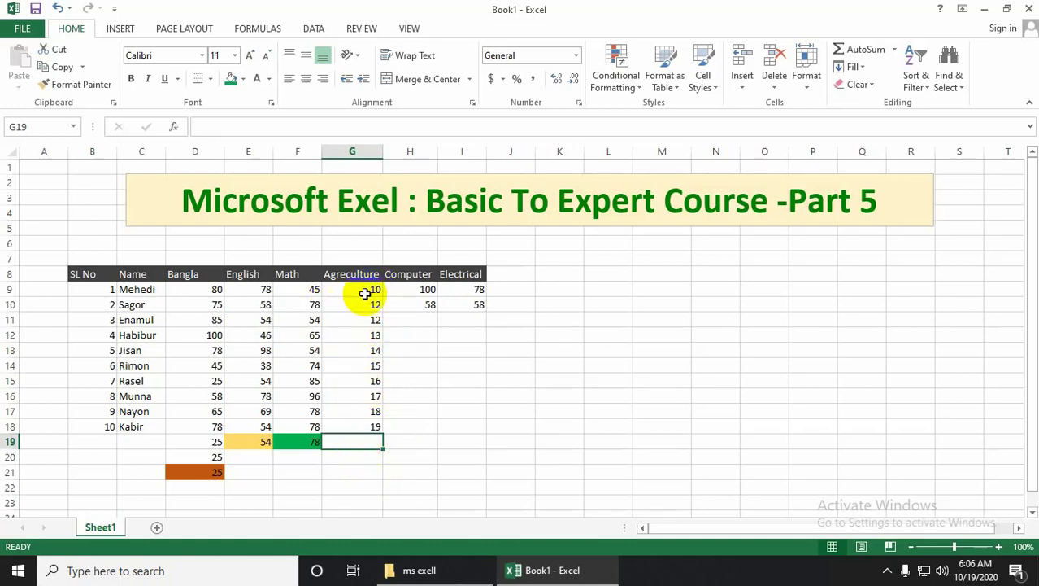
# - Change G10 from 12 to 11 and enter 20 in G19
pyautogui.doubleClick(364, 307)
pyautogui.write('11')
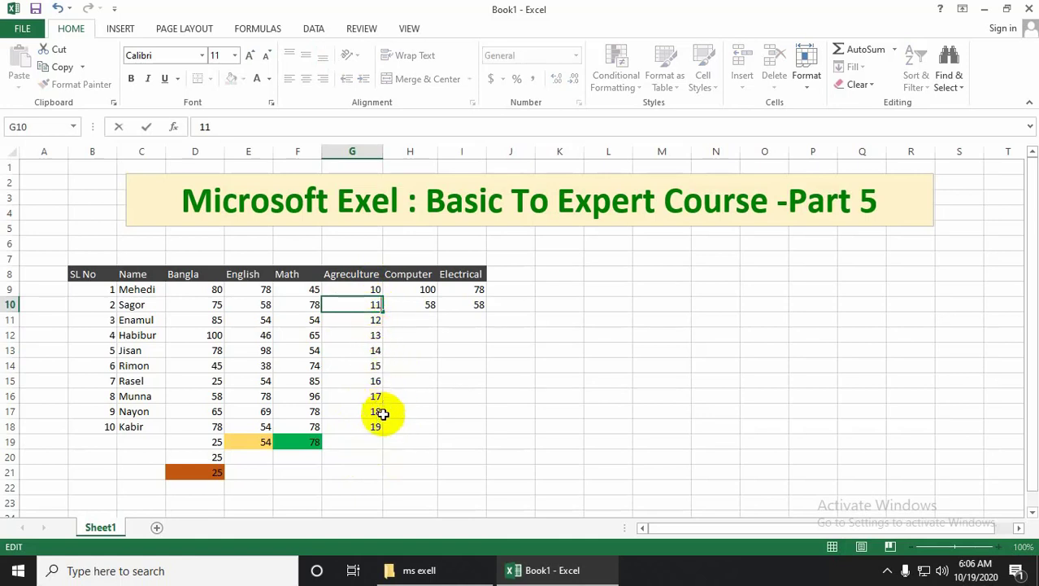
pyautogui.click(366, 440)
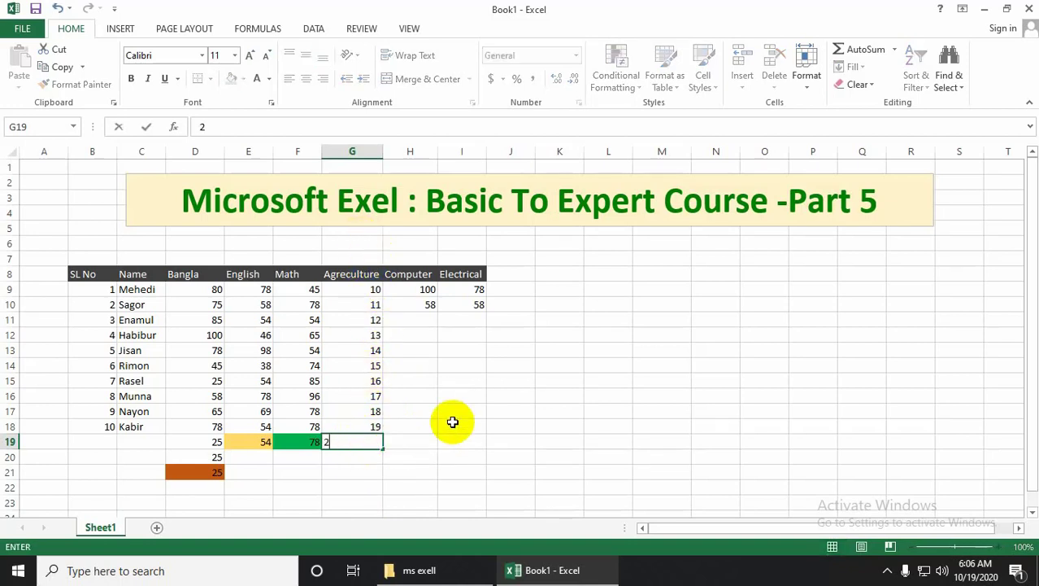
pyautogui.click(374, 464)
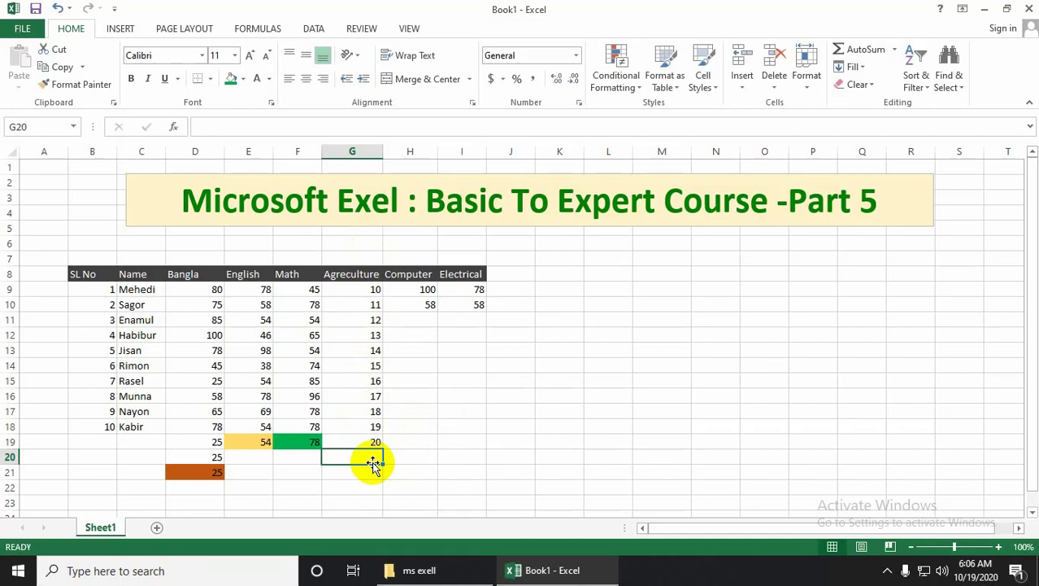
# - Enter =MEDIAN(G9:G19) in G20, returning 15
pyautogui.doubleClick(361, 456)
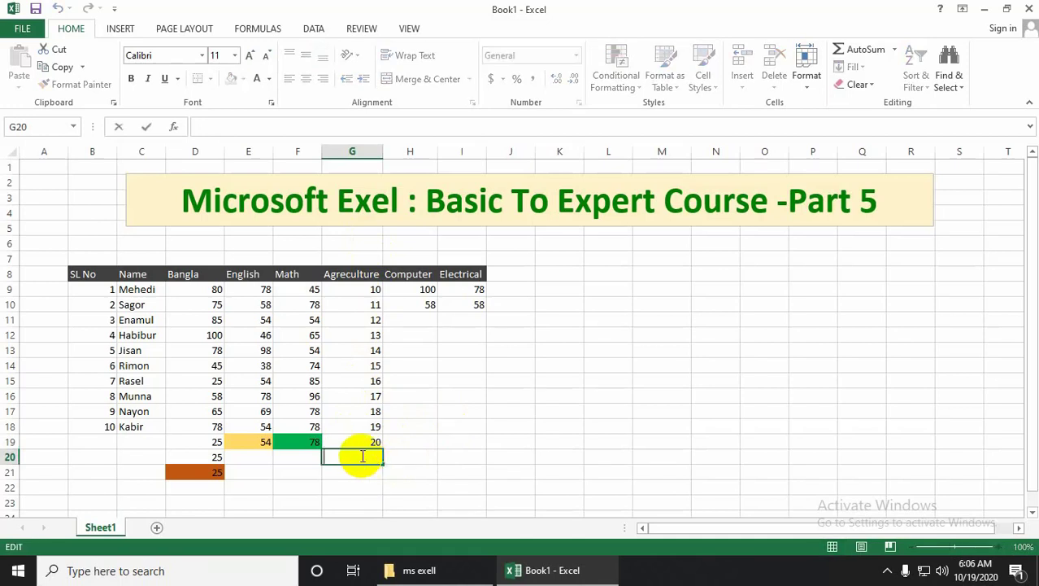
pyautogui.write('=')
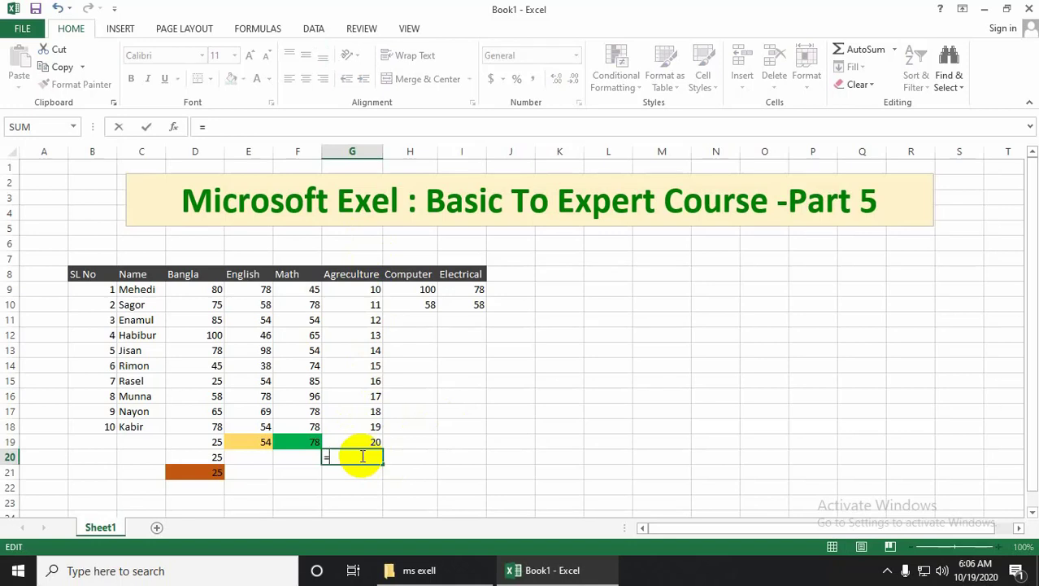
pyautogui.write('m')
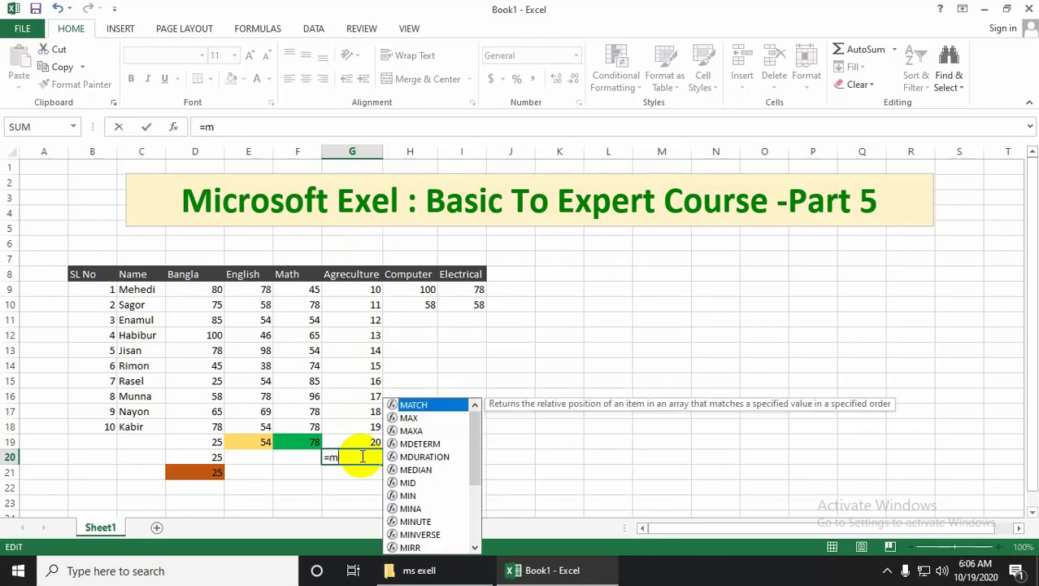
pyautogui.write('e')
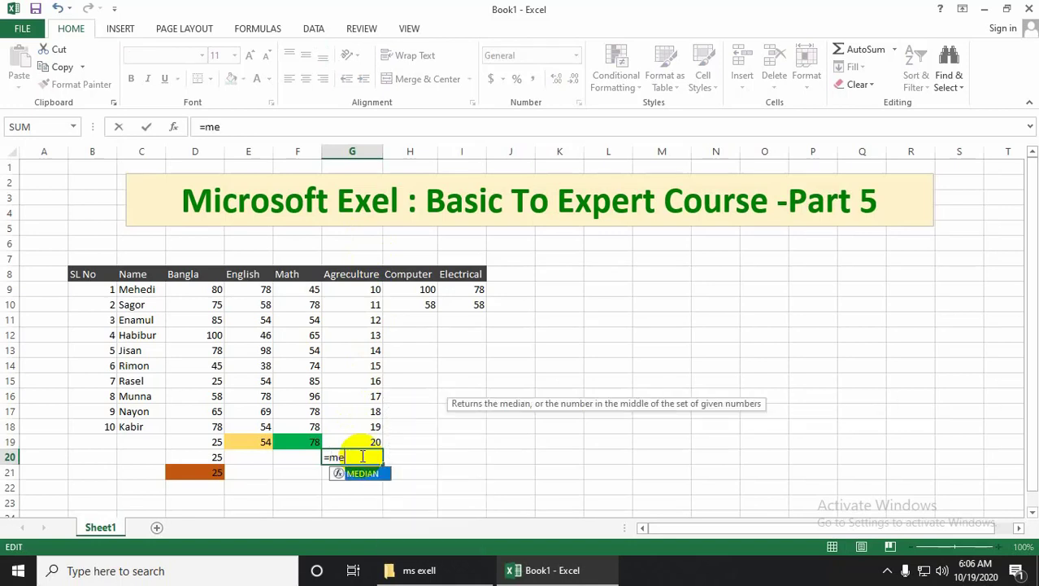
pyautogui.write('dia')
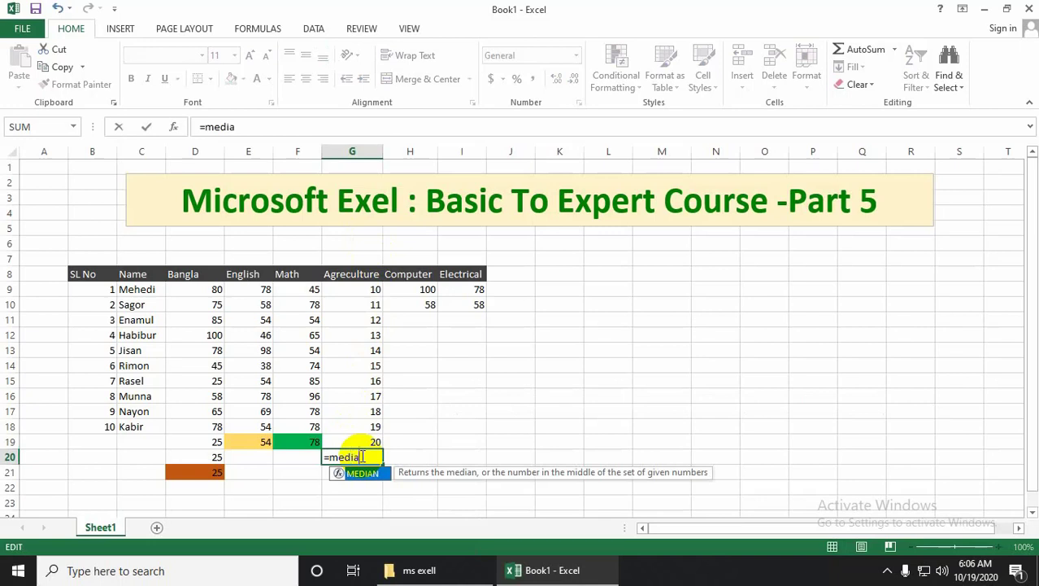
pyautogui.write('n(')
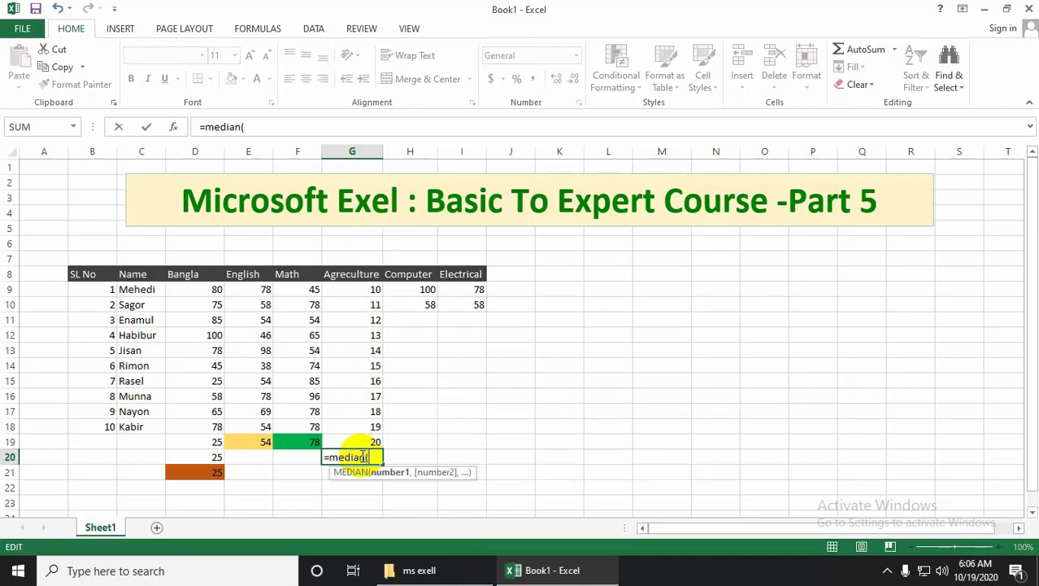
pyautogui.click(355, 287)
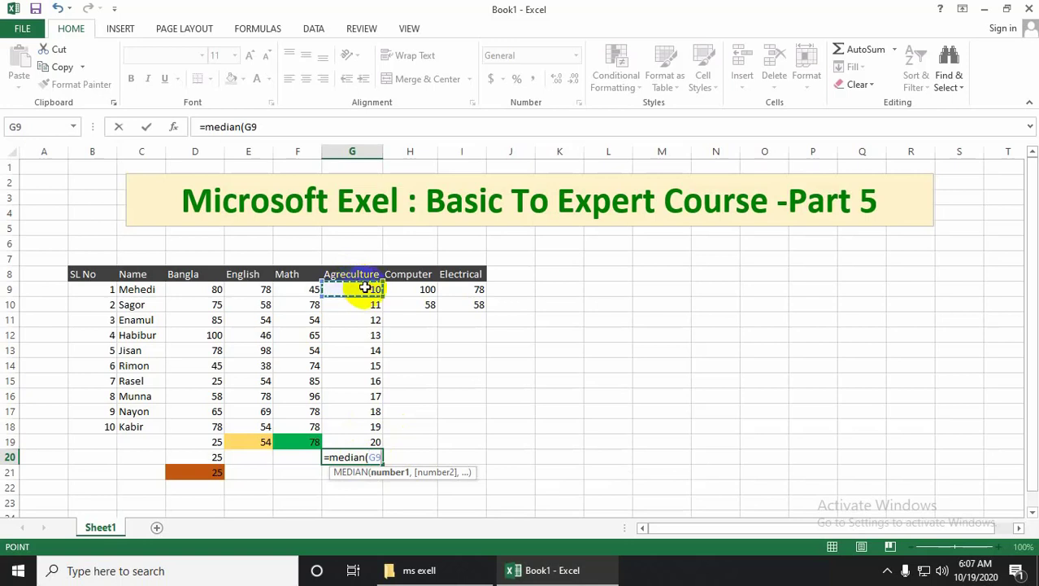
pyautogui.press('F8')
pyautogui.press('BackSpace')
pyautogui.write(':G')
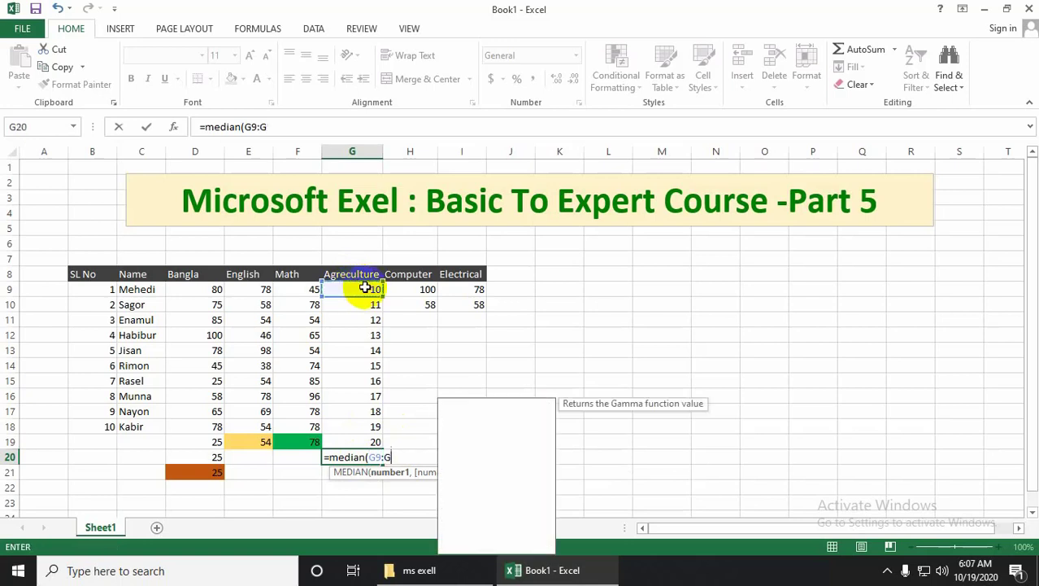
pyautogui.press('BackSpace')
pyautogui.click(358, 444)
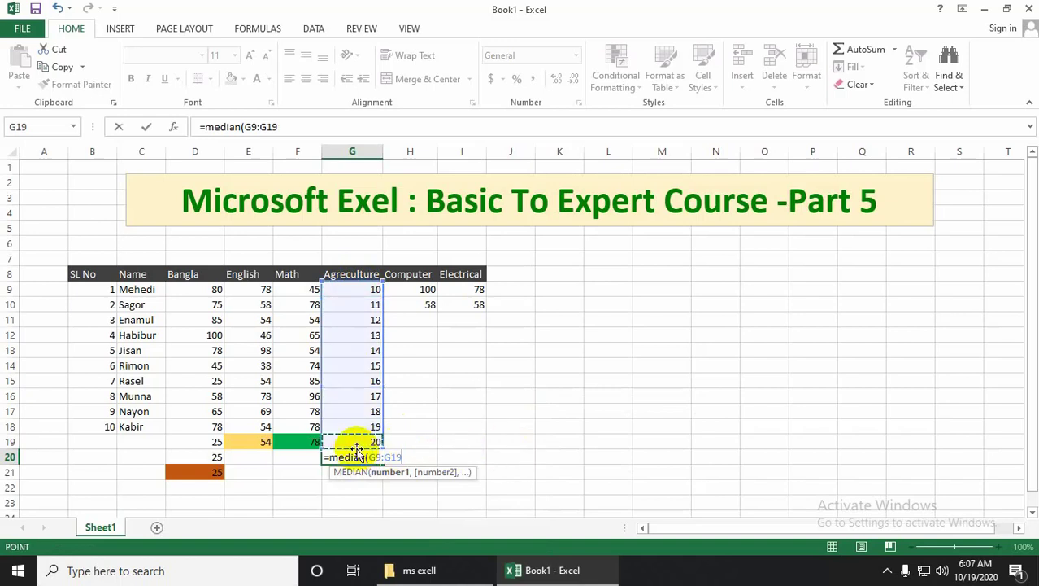
pyautogui.press('Return')
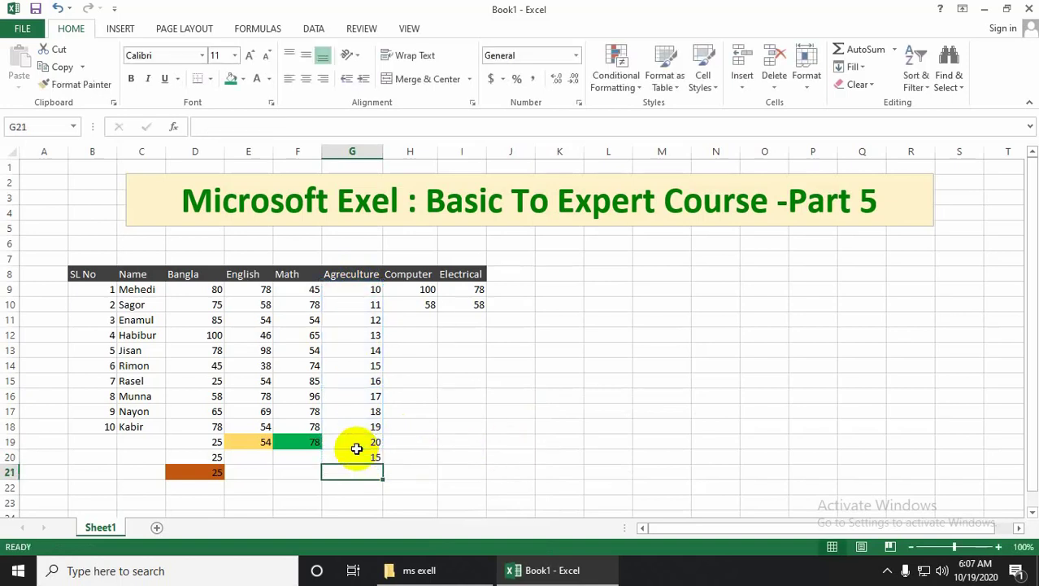
pyautogui.click(367, 456)
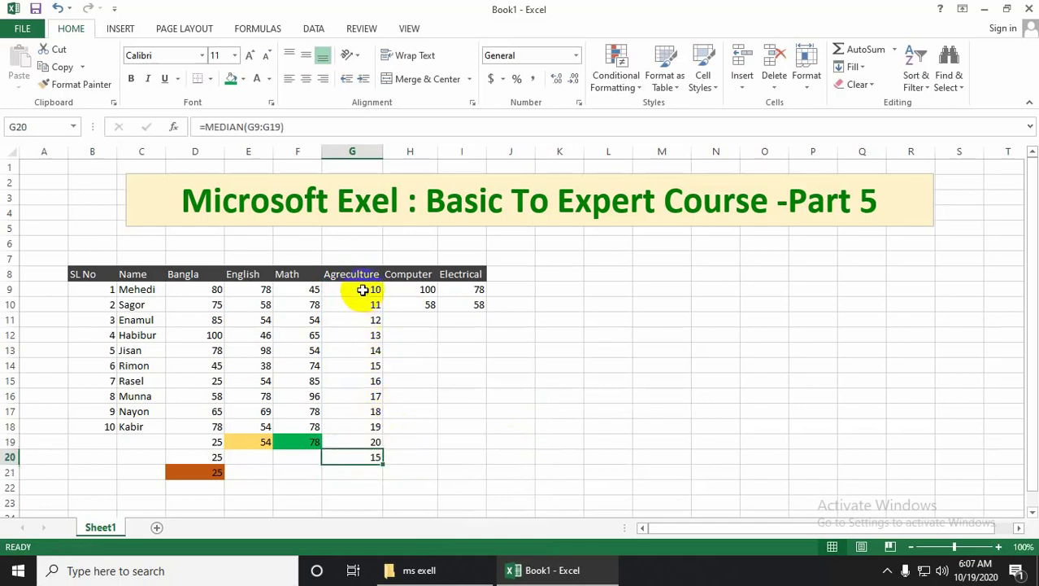
# - Fill cell G14, holding the value 15, green
pyautogui.click(371, 366)
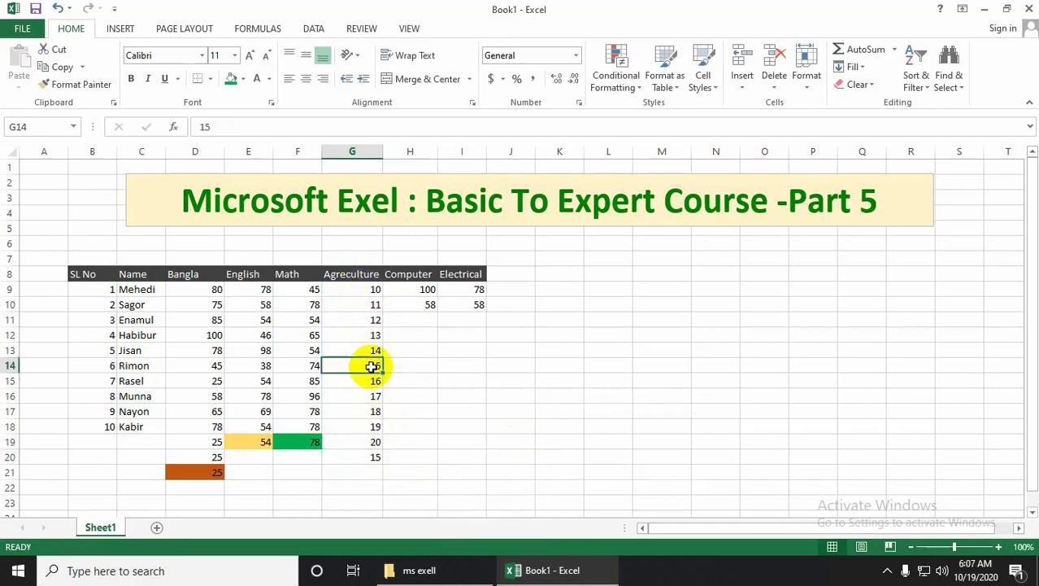
pyautogui.click(231, 81)
pyautogui.click(406, 336)
pyautogui.click(349, 365)
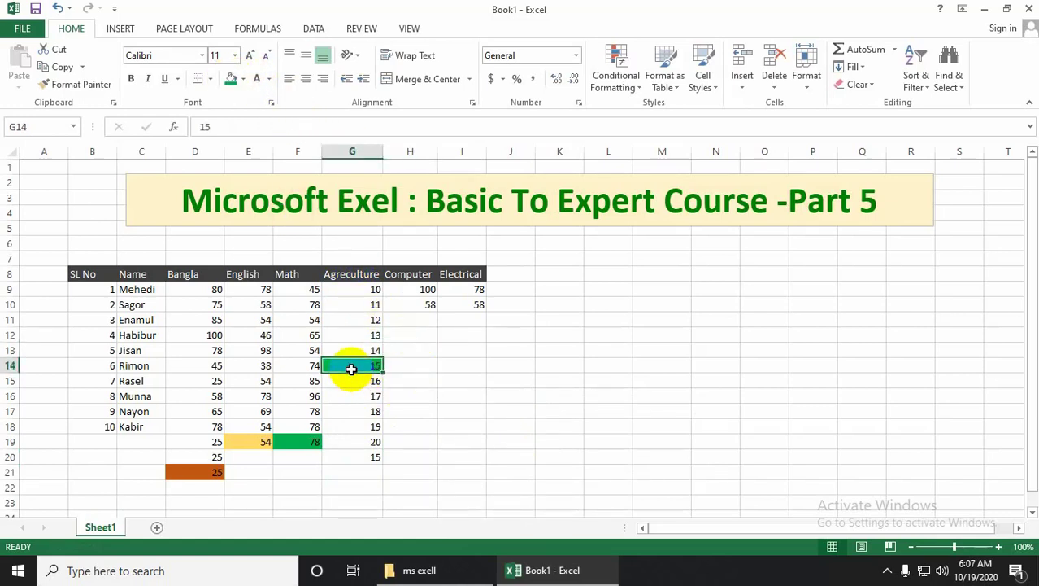
# - Count down the Agriculture marks from G10 to G14 to confirm 15 is the middle value
pyautogui.click(368, 442)
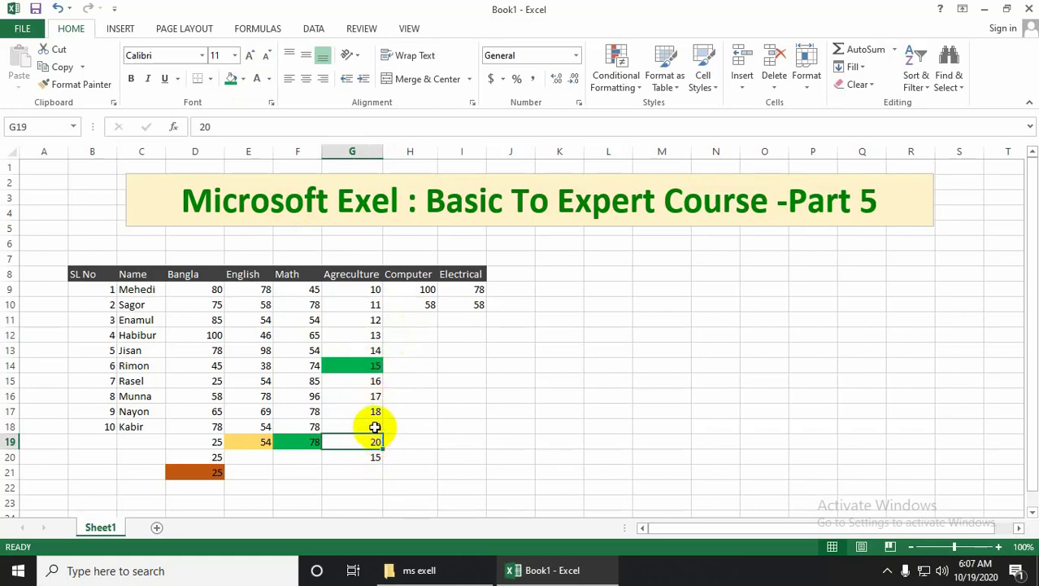
pyautogui.click(375, 303)
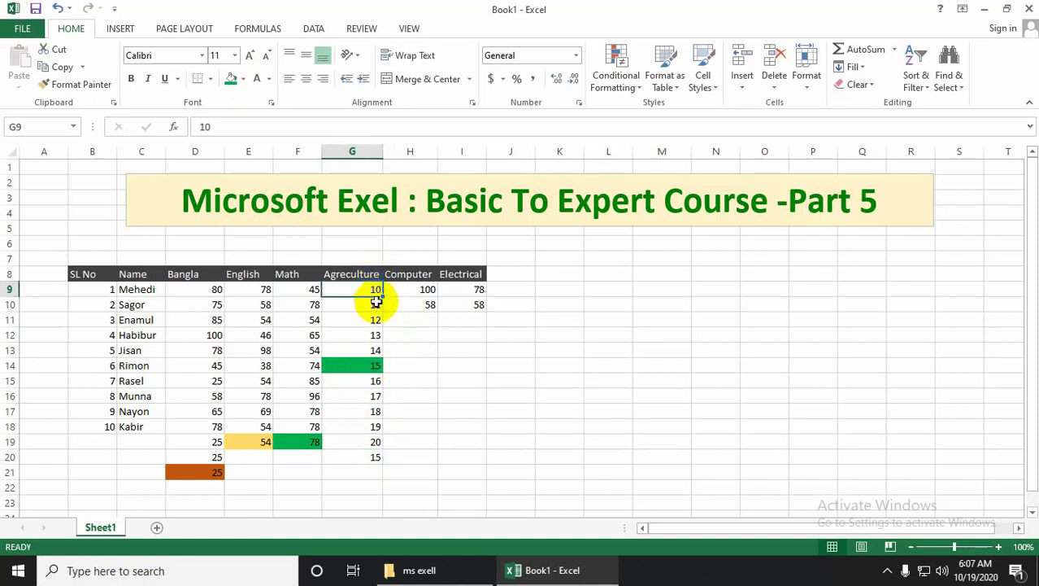
pyautogui.click(376, 320)
pyautogui.click(374, 335)
pyautogui.click(371, 351)
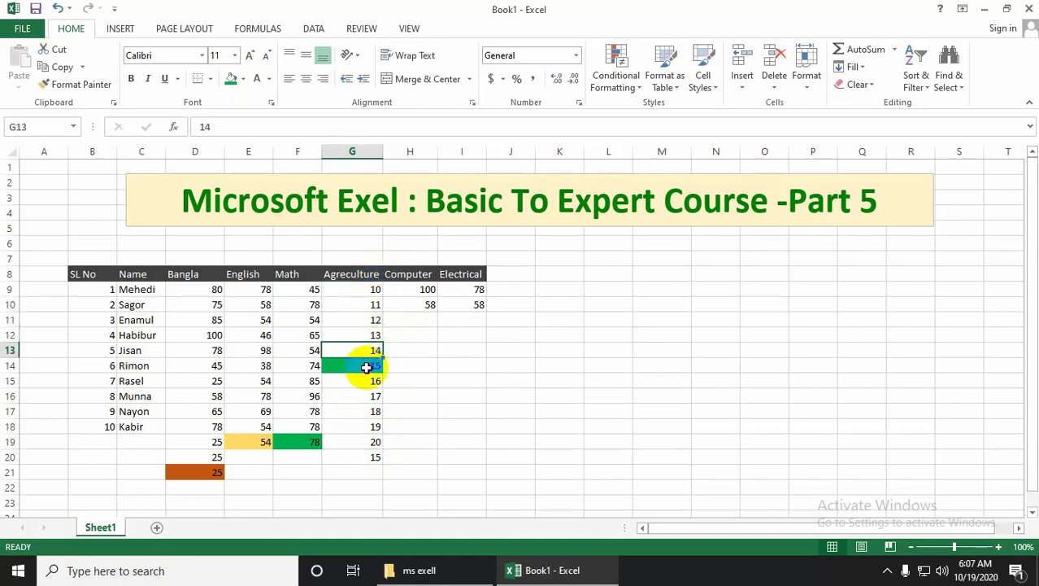
pyautogui.click(358, 366)
pyautogui.click(378, 457)
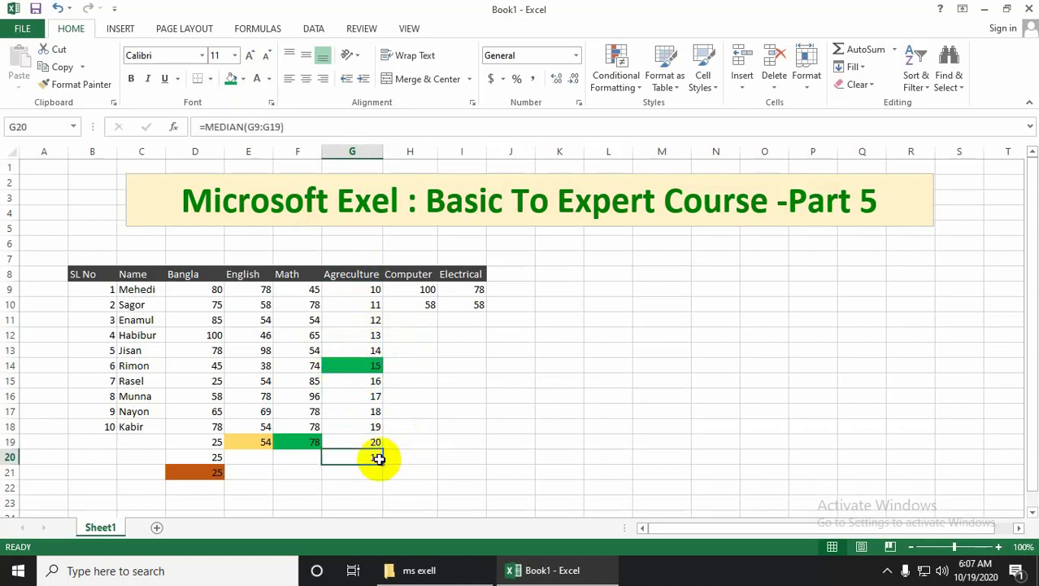
# - Delete the =MEDIAN(G9:G19) formula from G20
pyautogui.press('Delete')
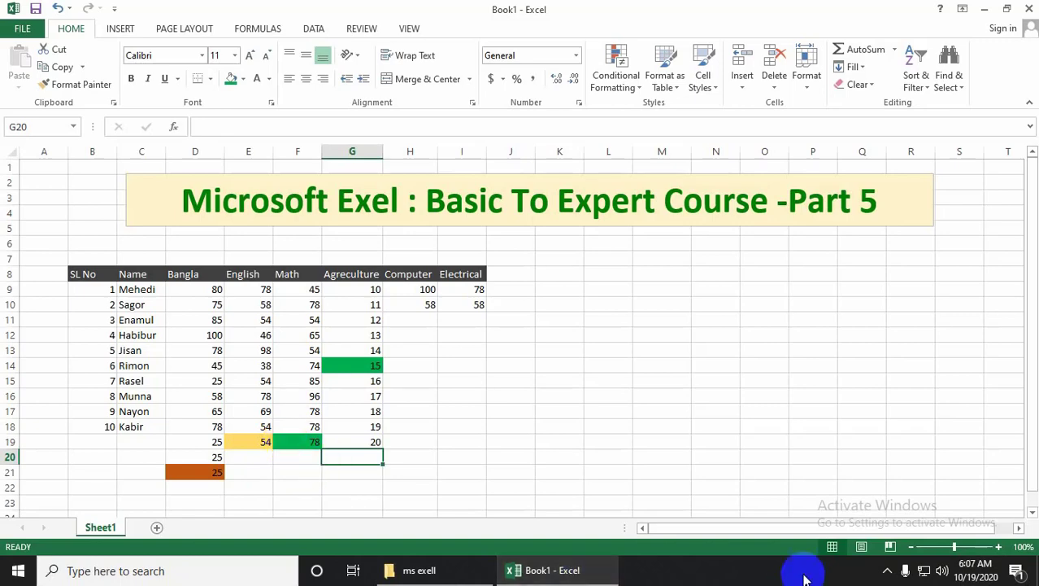
pyautogui.click(887, 570)
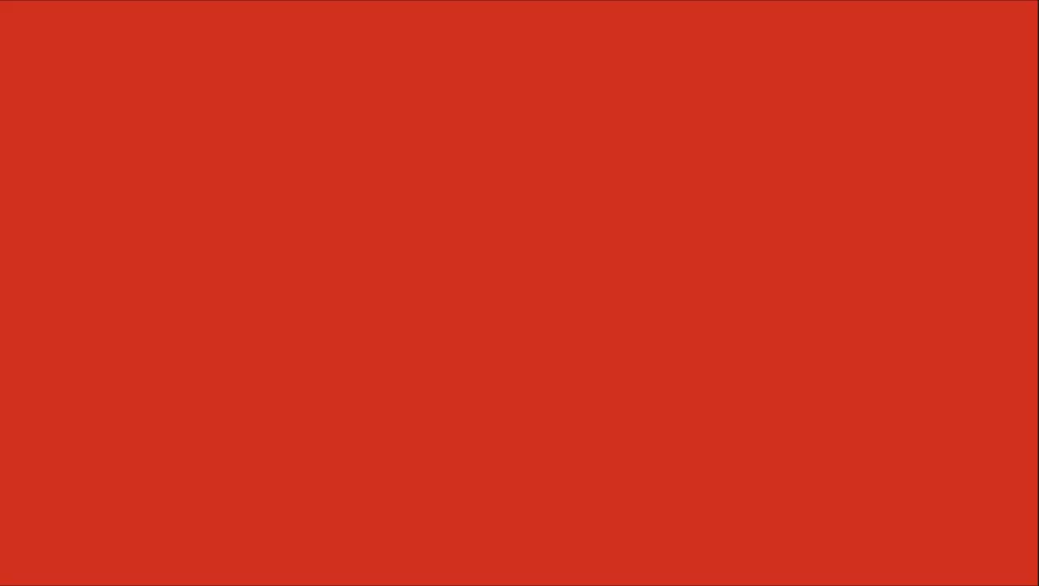